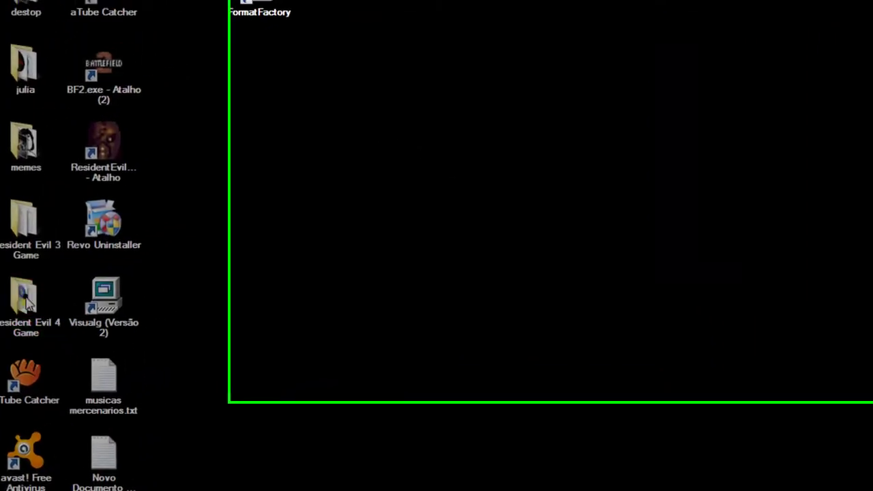
# - Open the Resident Evil 4 Game folder on the desktop and rename ogg.dat as ogg.gca, accepting the extension change
pyautogui.doubleClick(28, 303)
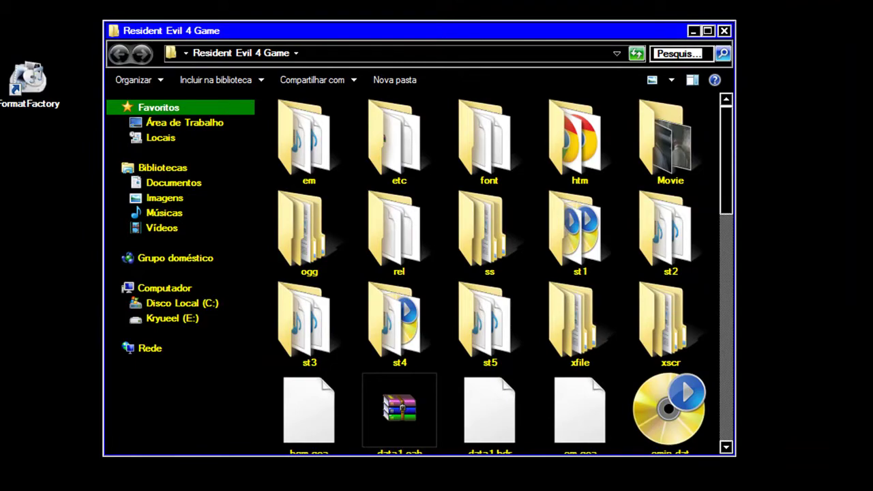
pyautogui.click(470, 294)
pyautogui.scroll(-1, 648, 307)
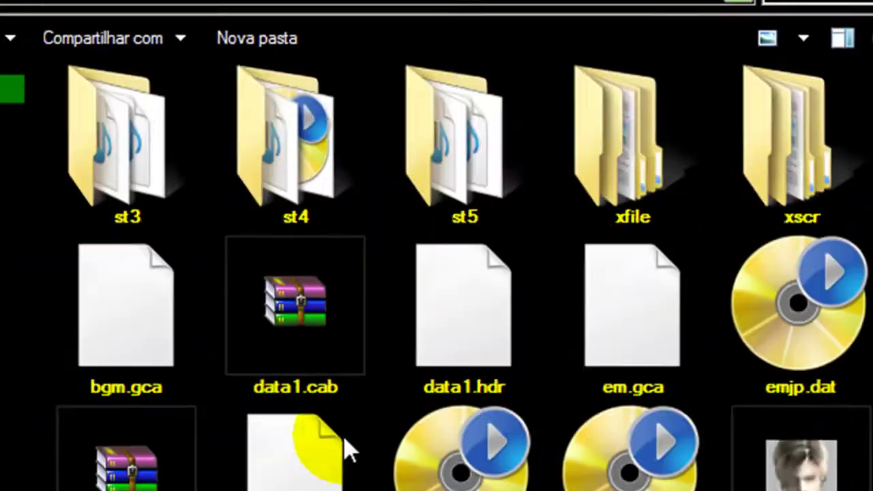
pyautogui.scroll(-4, 288, 255)
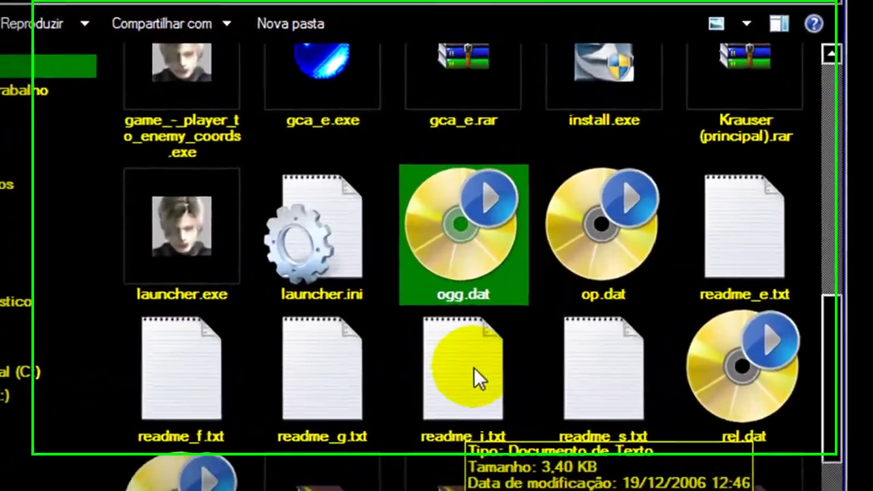
pyautogui.press('F2')
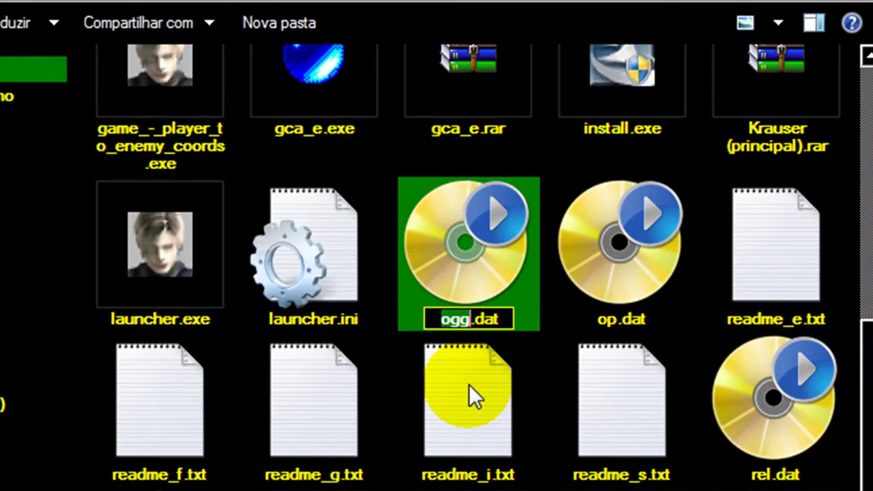
pyautogui.press('Right')
pyautogui.press('Right')
pyautogui.hotkey('shift', 'End')
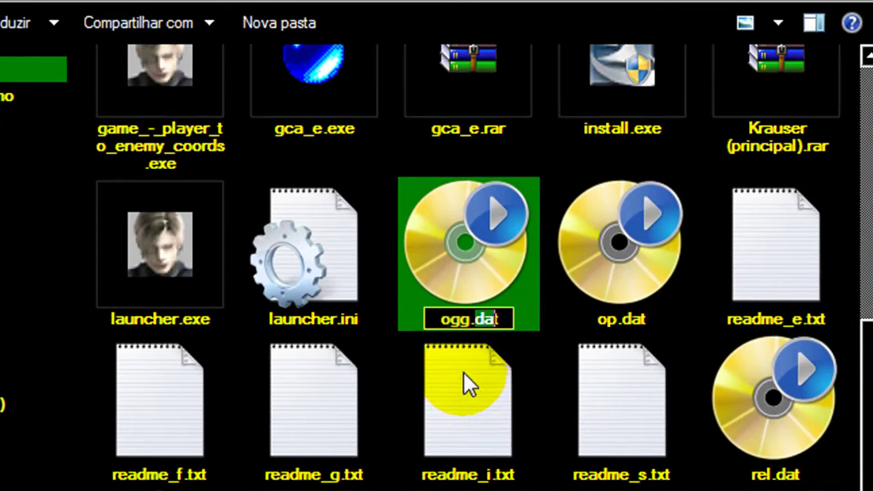
pyautogui.write('gca')
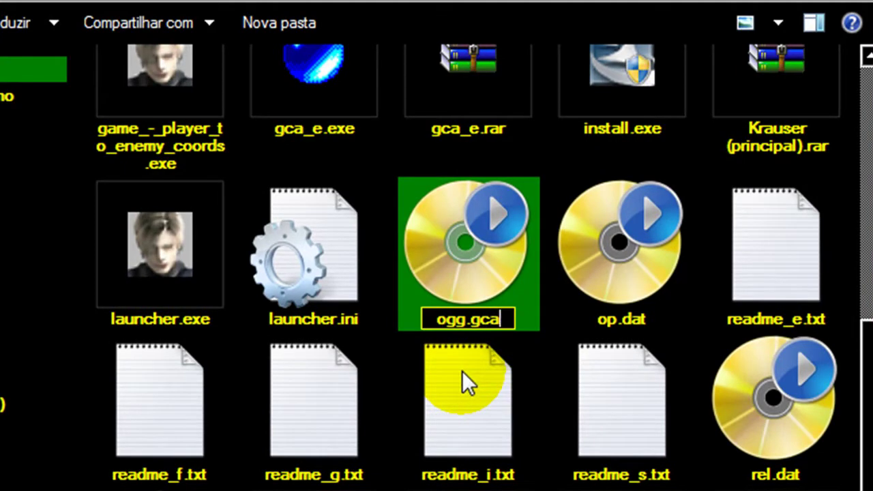
pyautogui.press('Return')
pyautogui.press('Return')
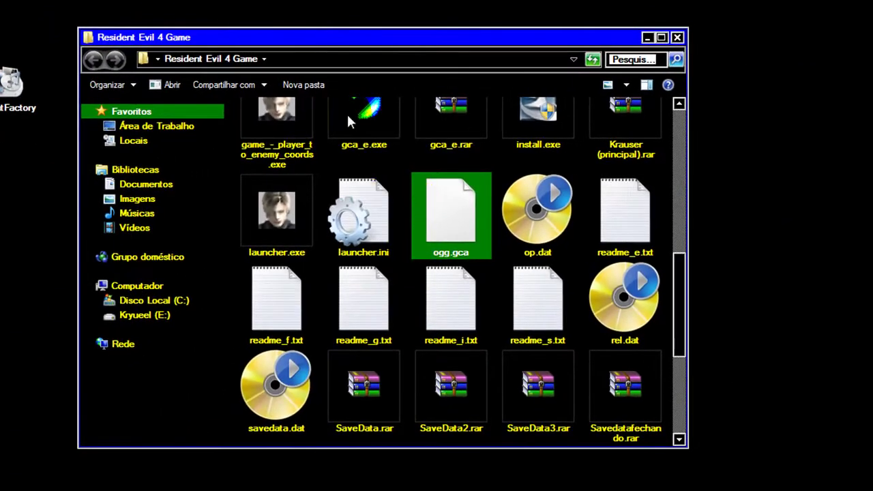
# - Launch gca_e.exe from the game folder and place its window beside the folder's files
pyautogui.scroll(1, 348, 121)
pyautogui.rightClick(355, 116)
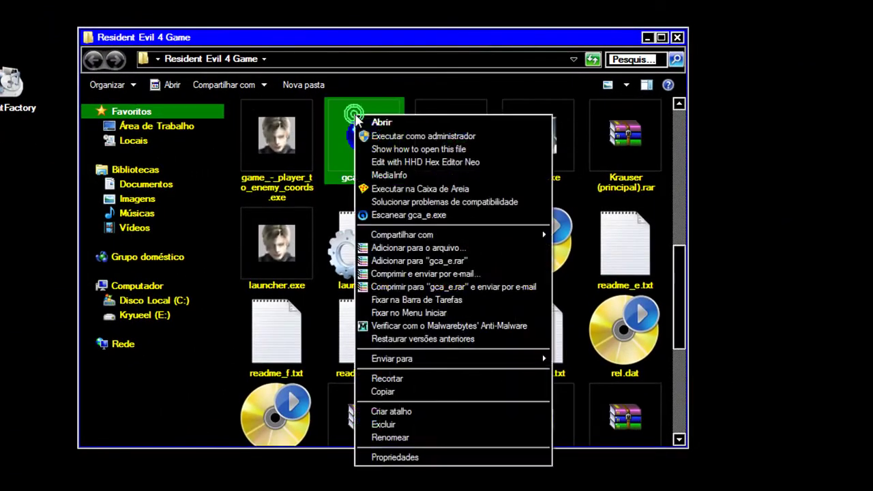
pyautogui.click(399, 123)
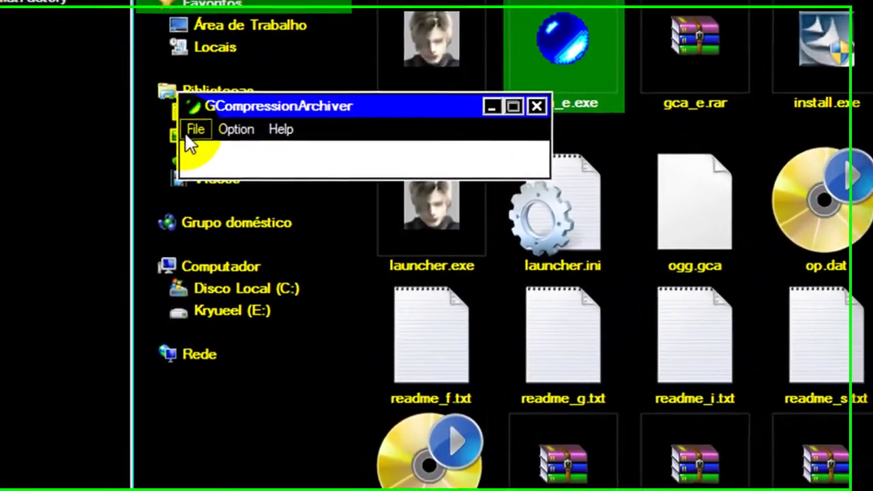
pyautogui.moveTo(273, 109); pyautogui.dragTo(119, 105)
pyautogui.click(35, 123)
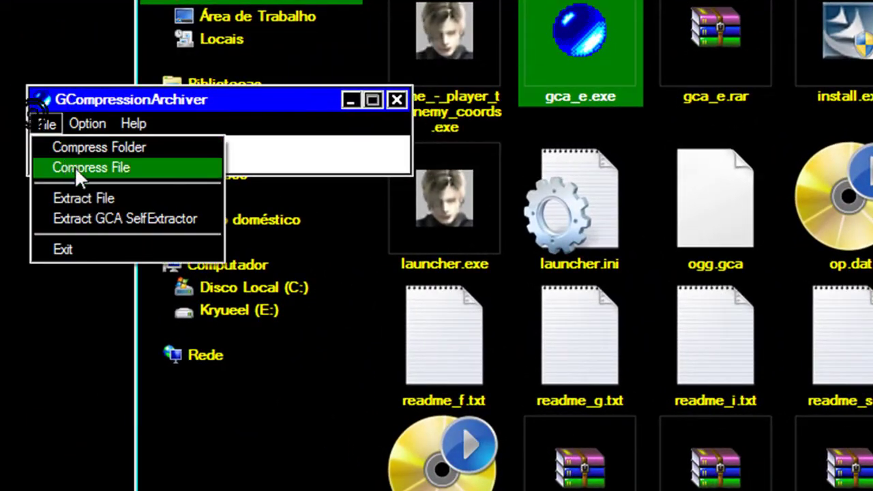
pyautogui.click(130, 198)
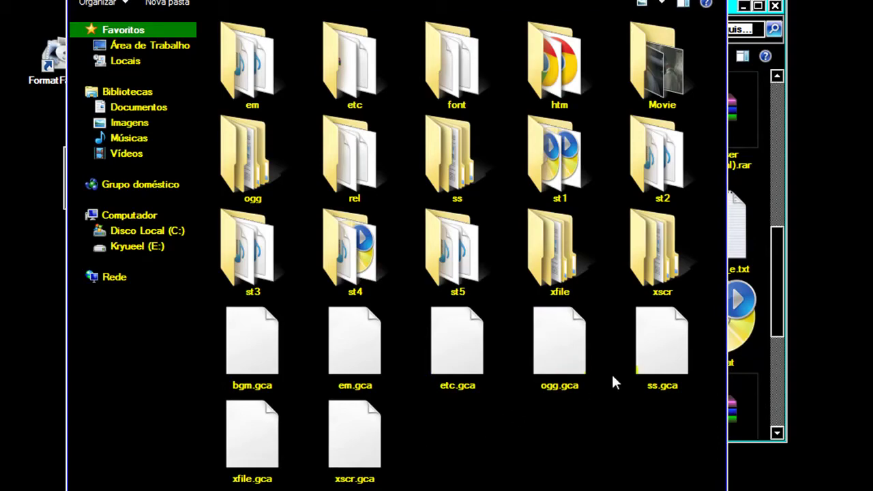
pyautogui.click(565, 361)
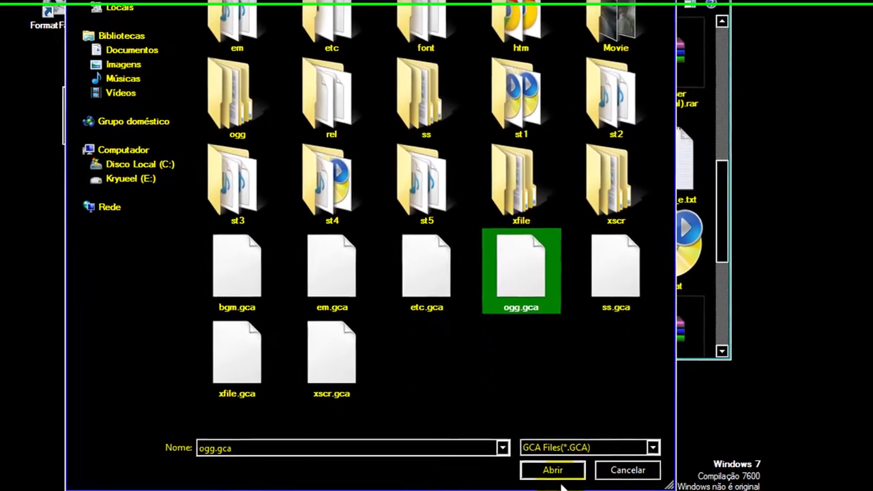
pyautogui.click(553, 471)
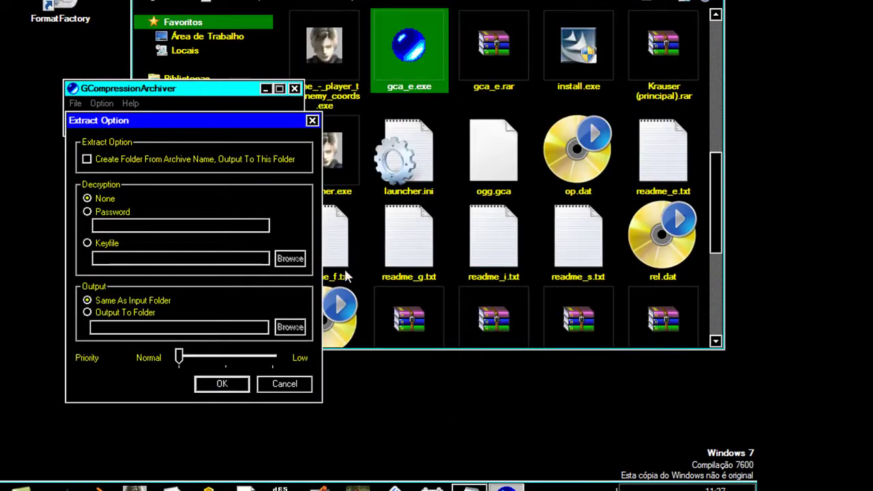
pyautogui.click(232, 389)
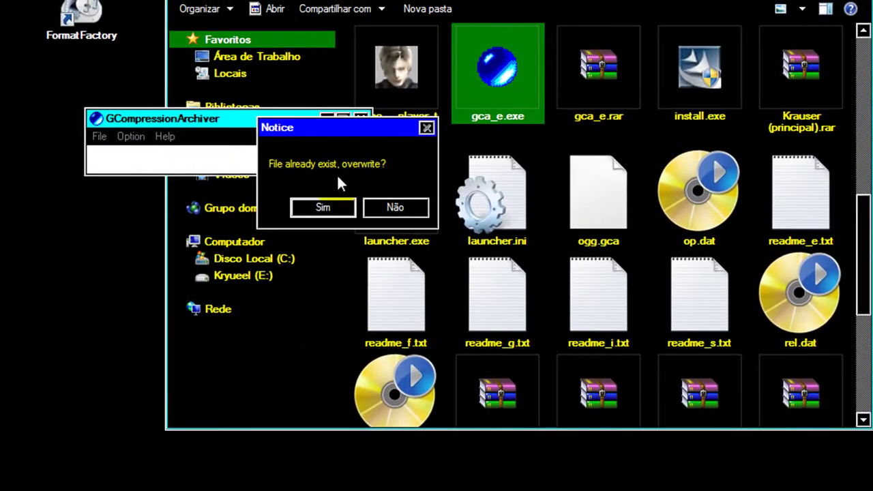
pyautogui.click(305, 133)
pyautogui.press('Return')
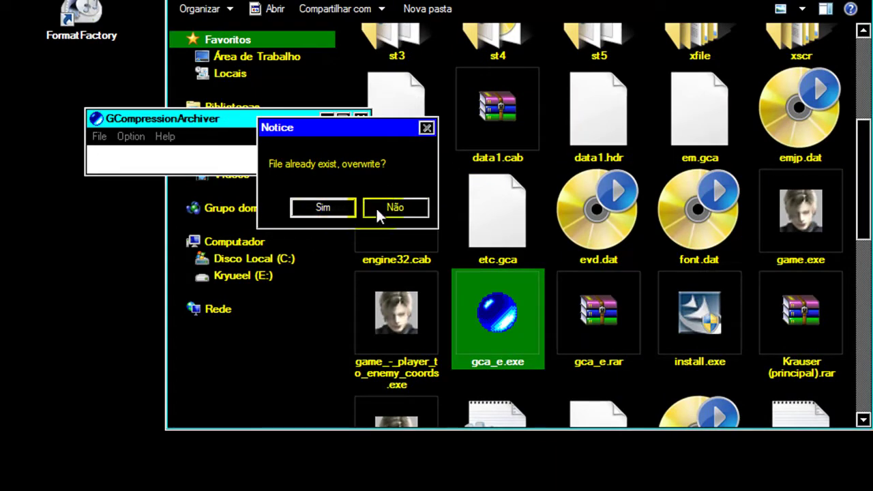
pyautogui.click(397, 209)
pyautogui.click(382, 156)
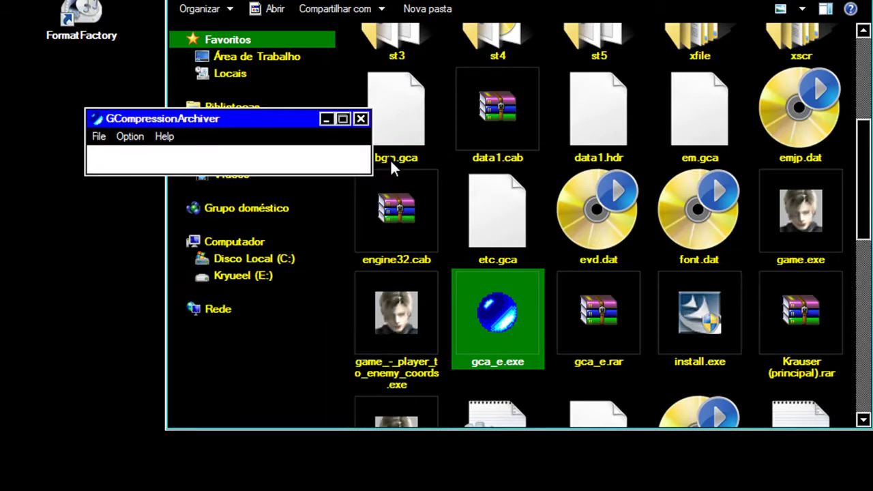
# - Delete the existing ogg folder from the Resident Evil 4 Game folder
pyautogui.click(670, 209)
pyautogui.scroll(5, 643, 217)
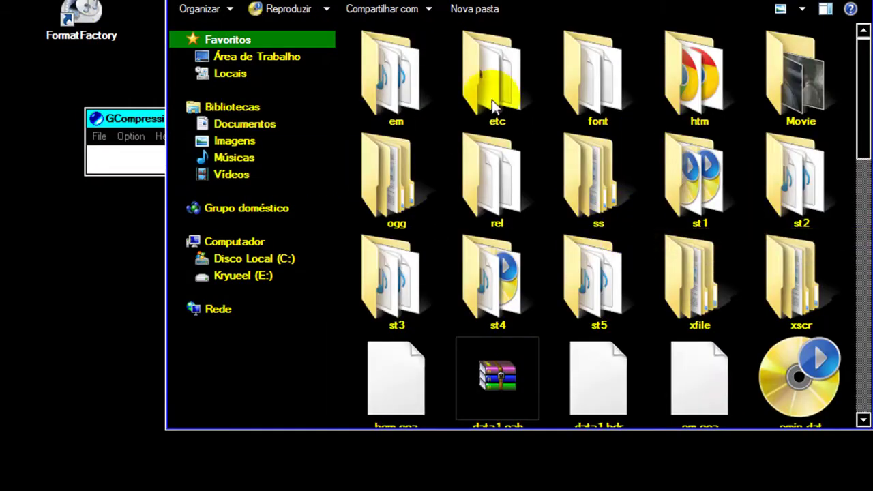
pyautogui.click(386, 174)
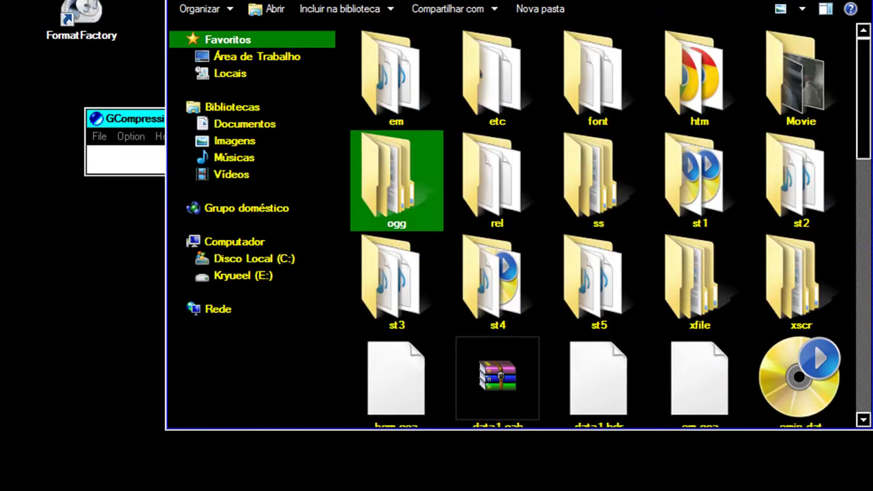
pyautogui.press('Delete')
# - Extract ogg.gca with GCompressionArchiver into the same folder as the archive, without decryption, and close the archiver when it finishes
pyautogui.click(99, 136)
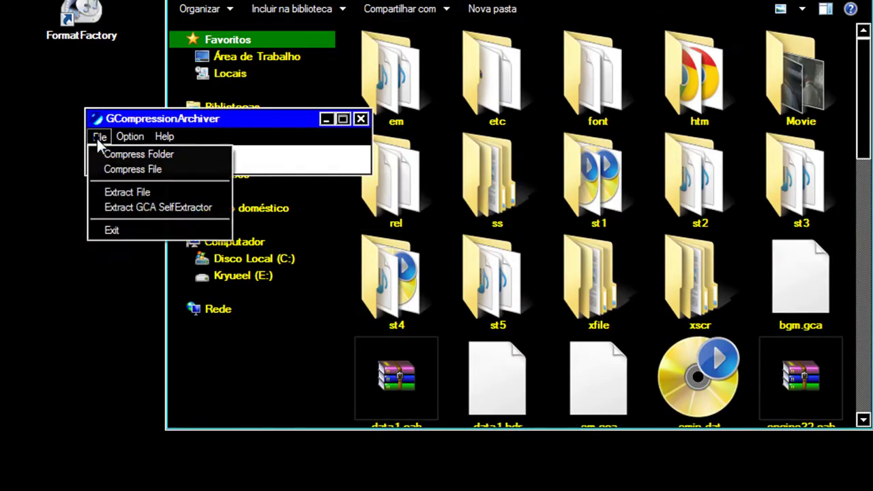
pyautogui.click(150, 194)
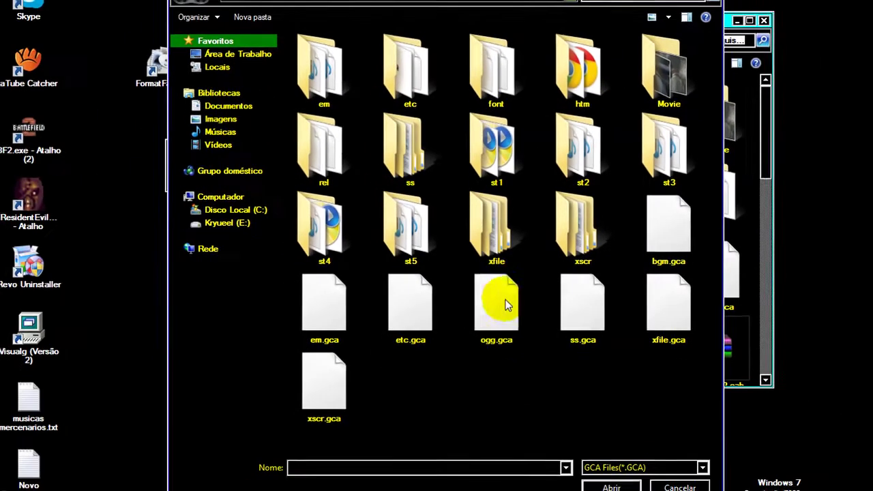
pyautogui.doubleClick(505, 305)
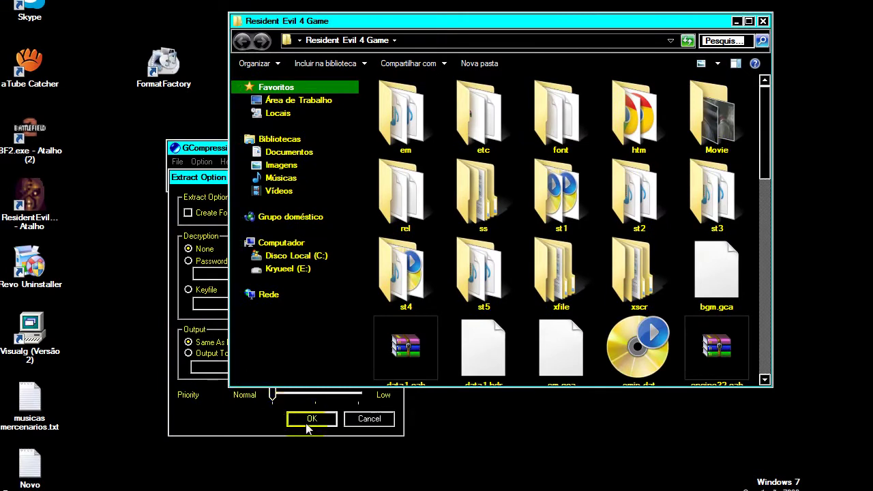
pyautogui.click(309, 420)
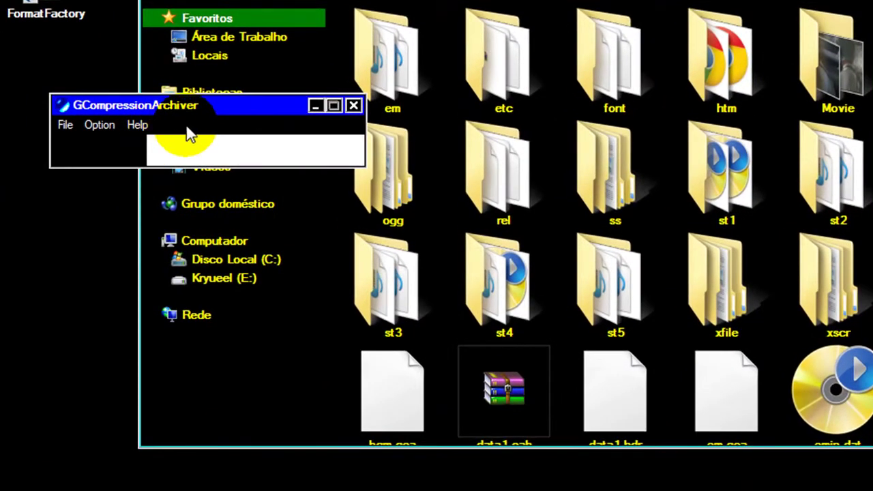
pyautogui.moveTo(198, 105); pyautogui.dragTo(227, 148)
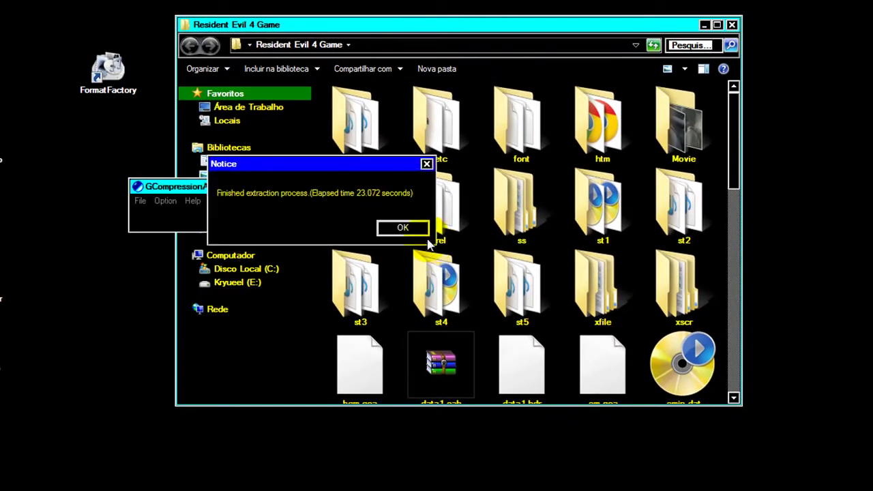
pyautogui.click(403, 226)
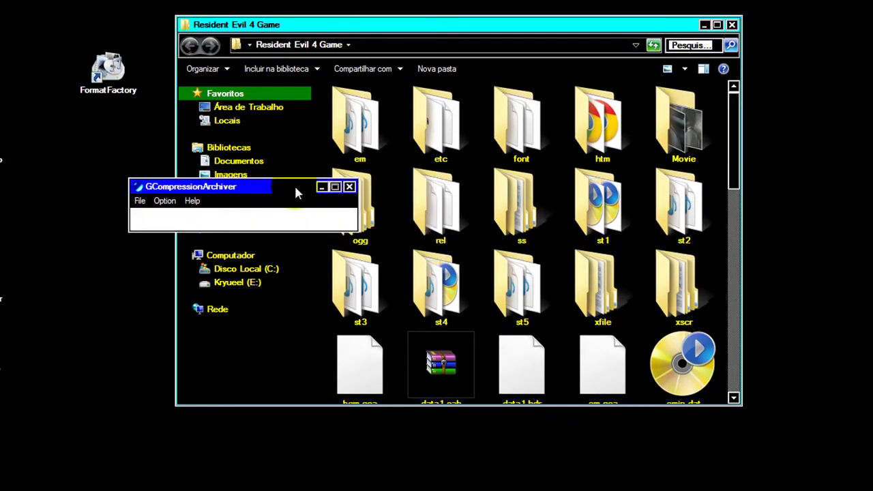
pyautogui.click(350, 186)
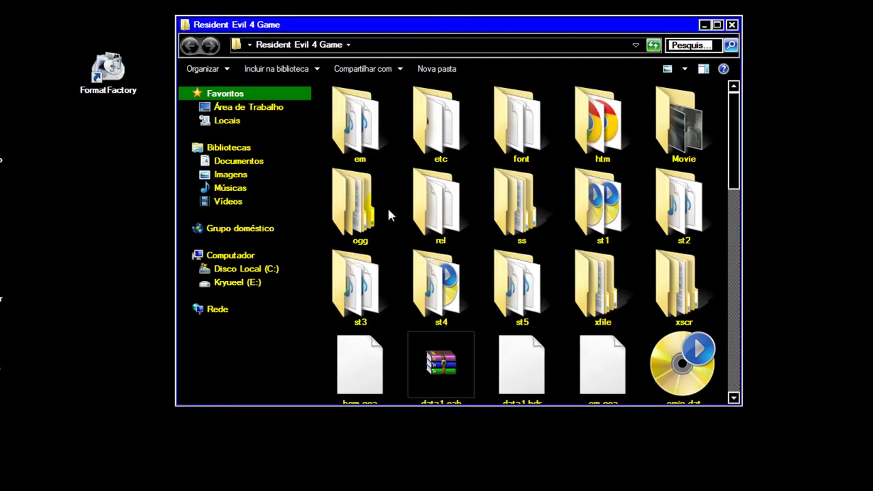
# - Open the BGM subfolder inside ogg > Bgm and look through its numbered st .ogg music files up to the st060s
pyautogui.doubleClick(359, 196)
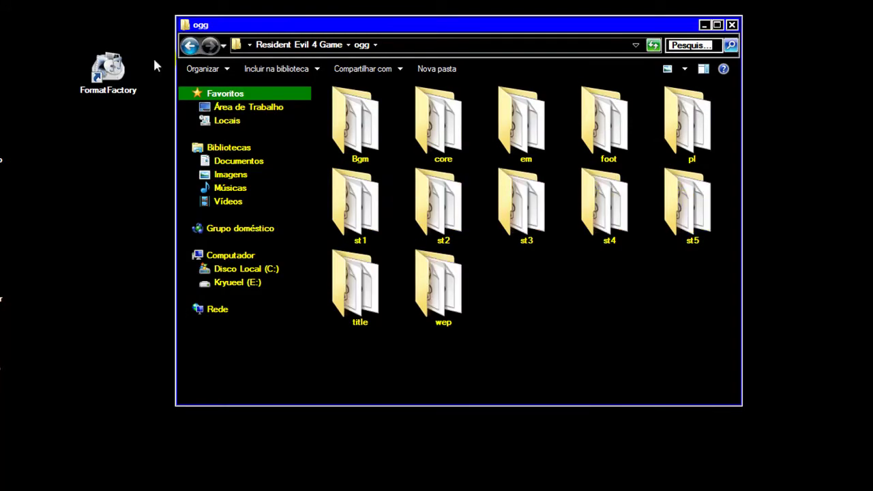
pyautogui.click(190, 46)
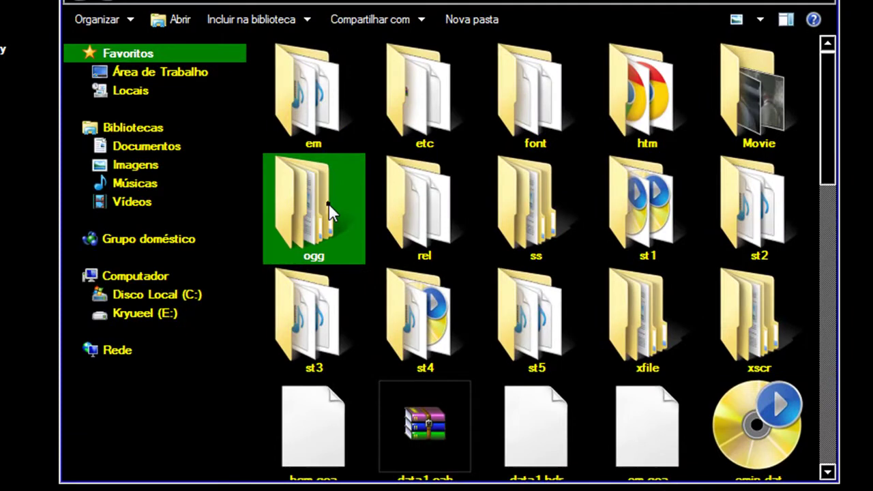
pyautogui.doubleClick(329, 205)
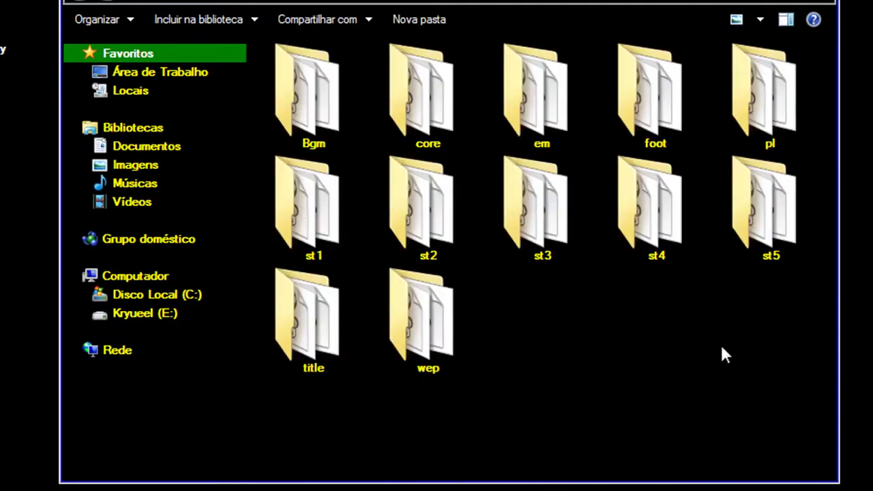
pyautogui.doubleClick(315, 109)
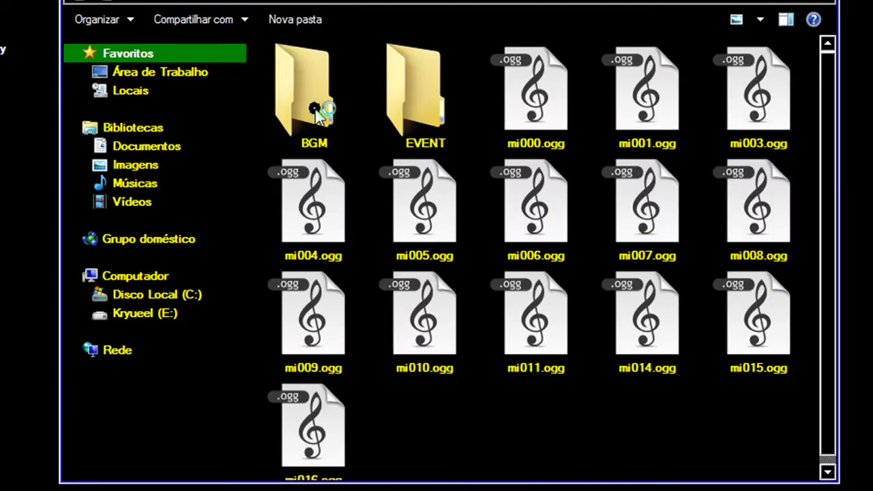
pyautogui.doubleClick(319, 91)
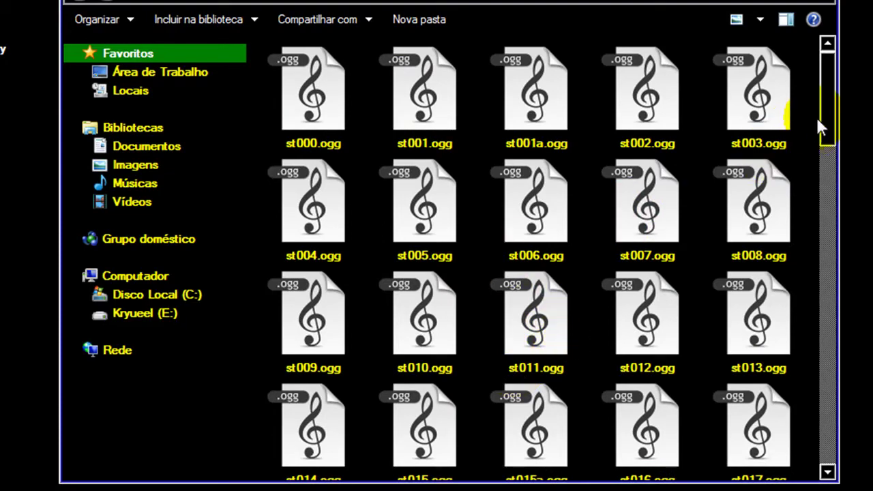
pyautogui.scroll(-10, 816, 138)
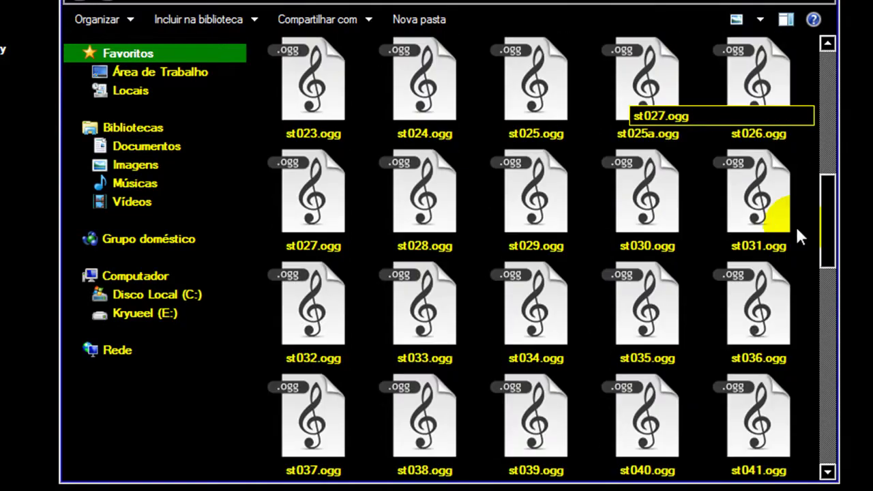
pyautogui.scroll(-2, 790, 264)
pyautogui.scroll(-4, 784, 287)
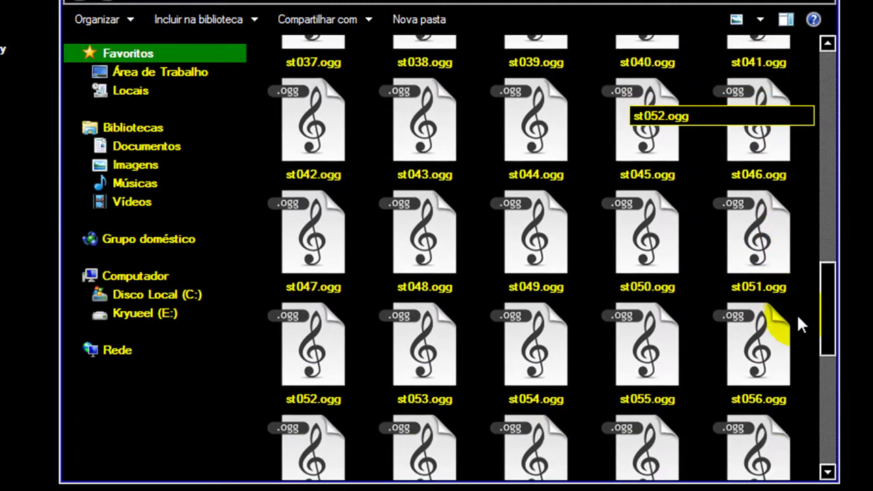
pyautogui.scroll(-2, 803, 335)
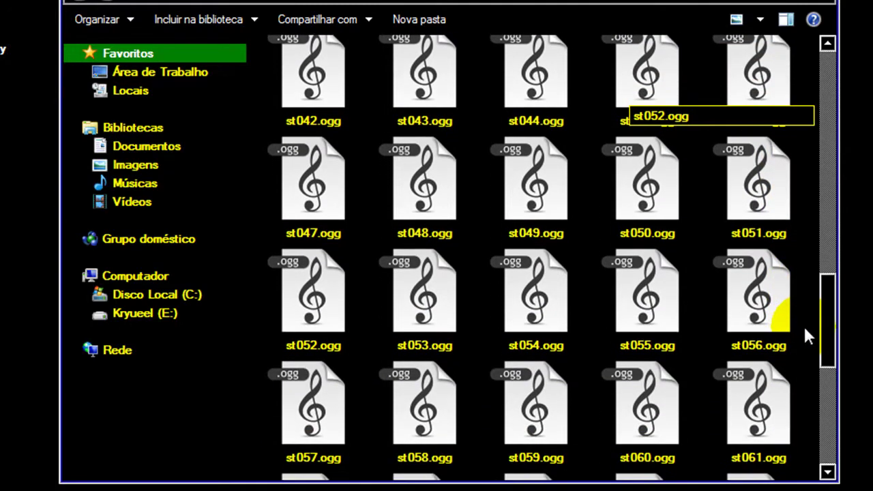
pyautogui.scroll(-2, 812, 345)
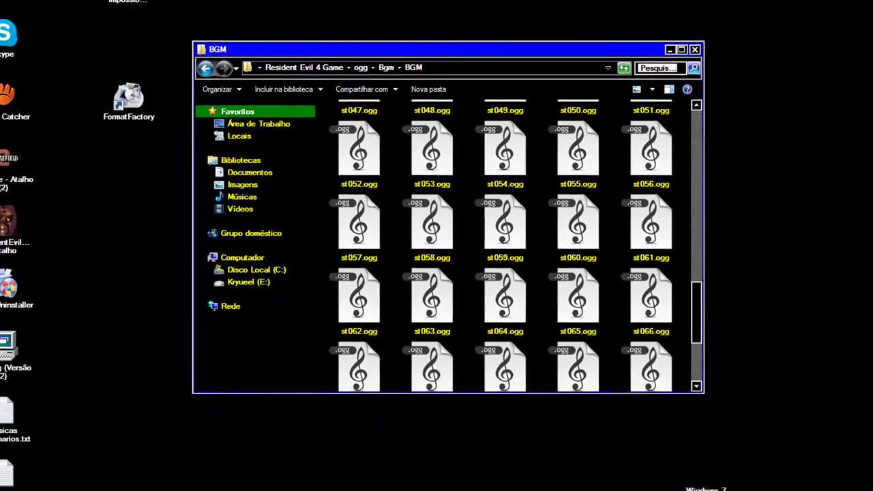
# - Switch to the musicas mercenarios.txt notes in Notepad and place their window beside the BGM folder
pyautogui.hotkey('alt', 'Tab')
pyautogui.moveTo(504, 187); pyautogui.dragTo(273, 136)
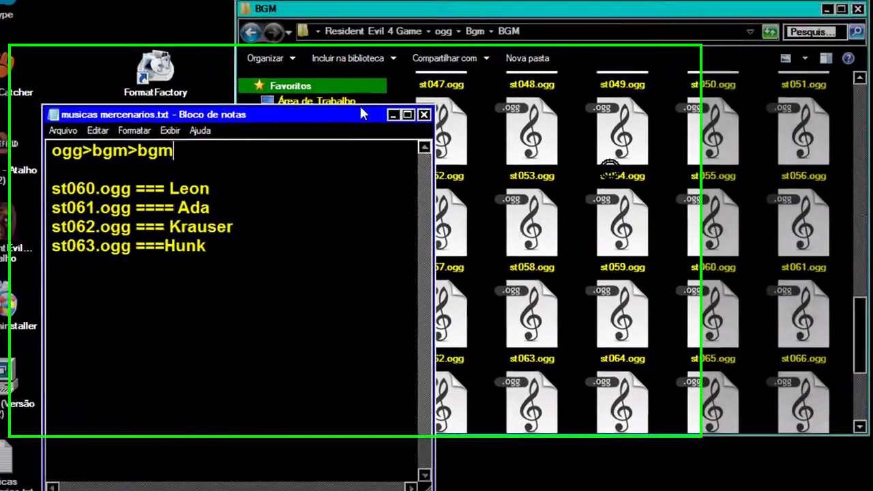
# - Move st063.ogg, Hunk's music file, out of the BGM folder onto the desktop and close the folder window
pyautogui.click(337, 120)
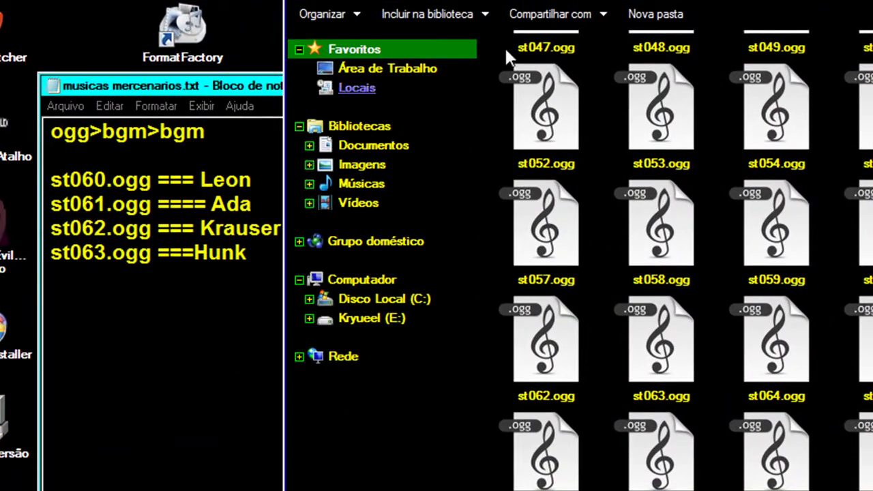
pyautogui.moveTo(260, 94); pyautogui.dragTo(220, 88)
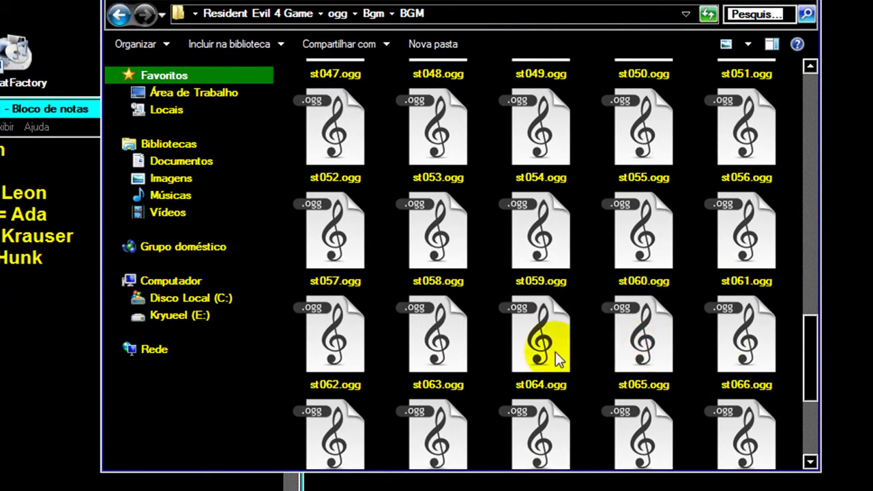
pyautogui.click(461, 351)
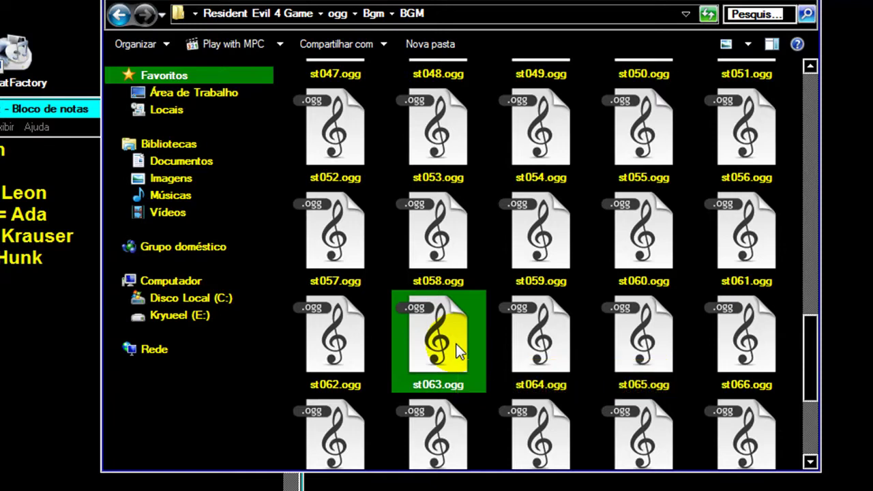
pyautogui.moveTo(449, 352); pyautogui.dragTo(208, 0)
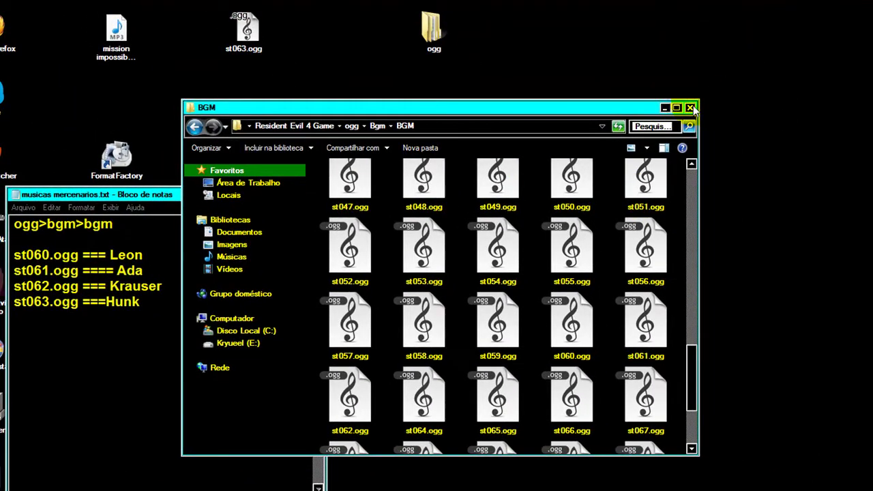
pyautogui.click(691, 107)
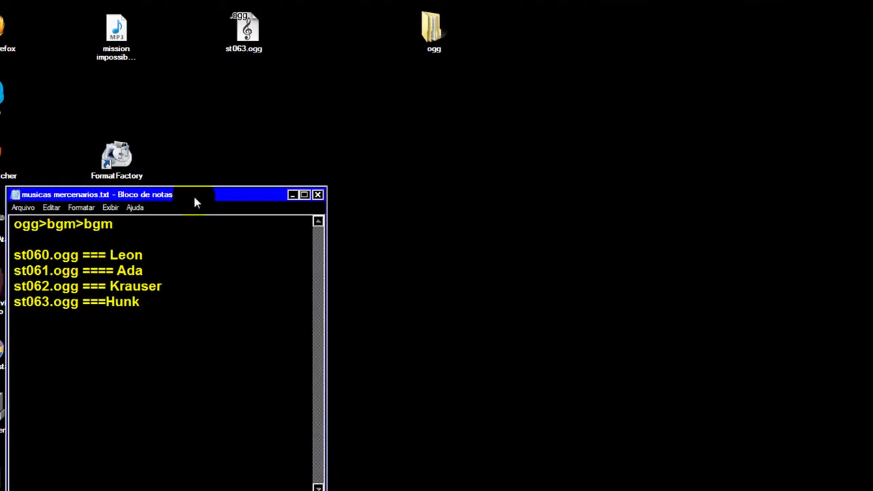
# - Move the mission impossible theme.mp3 icon to a free spot near FormatFactory on the desktop and minimize the musicas mercenarios.txt notes
pyautogui.moveTo(179, 186); pyautogui.dragTo(483, 185)
pyautogui.moveTo(188, 198); pyautogui.dragTo(511, 197)
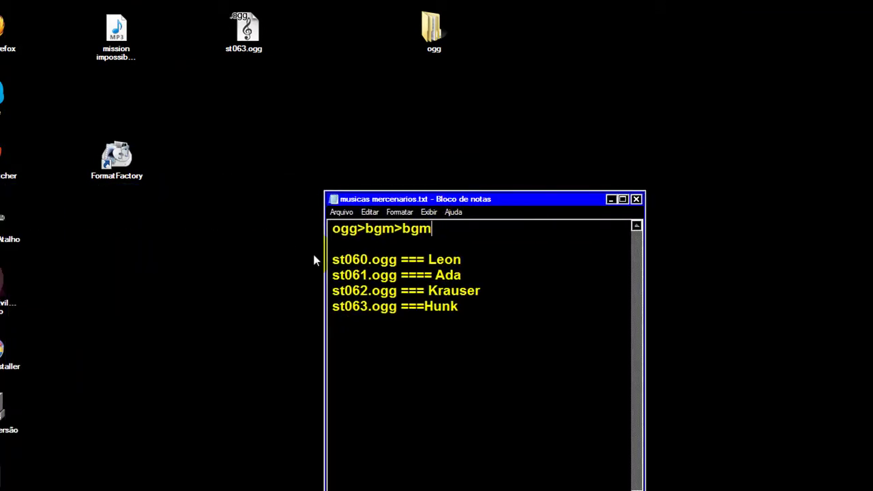
pyautogui.moveTo(109, 31); pyautogui.dragTo(181, 100)
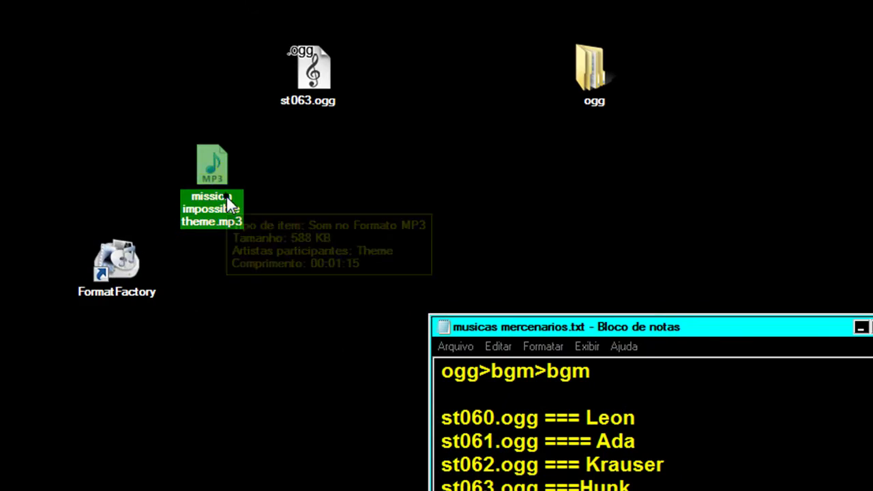
pyautogui.press('Escape')
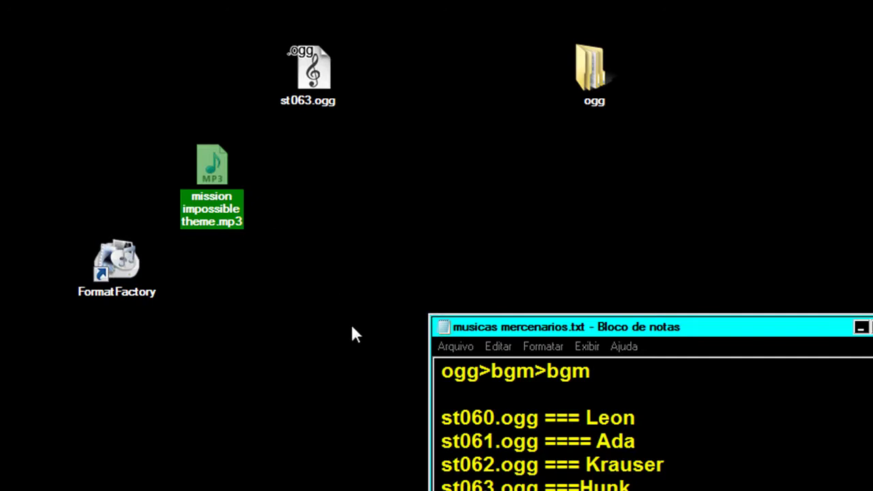
pyautogui.click(860, 329)
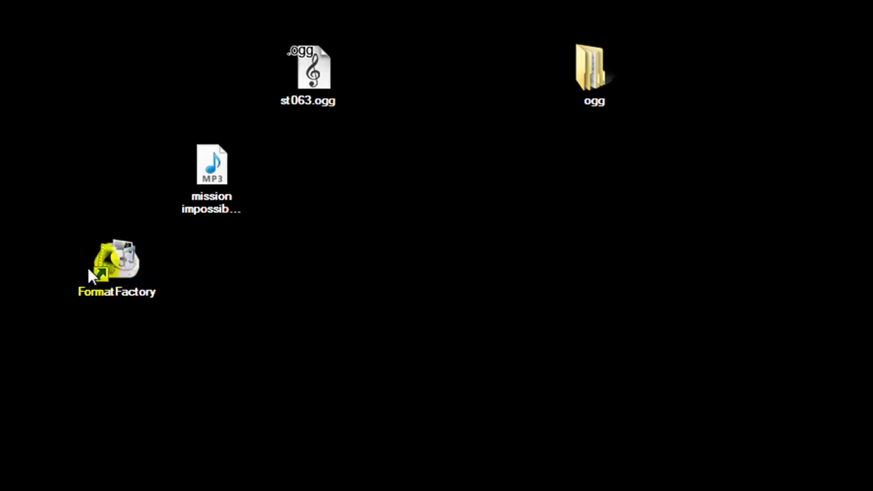
# - Open FormatFactory and start a new audio conversion task to OGG
pyautogui.doubleClick(121, 262)
pyautogui.rightClick(121, 263)
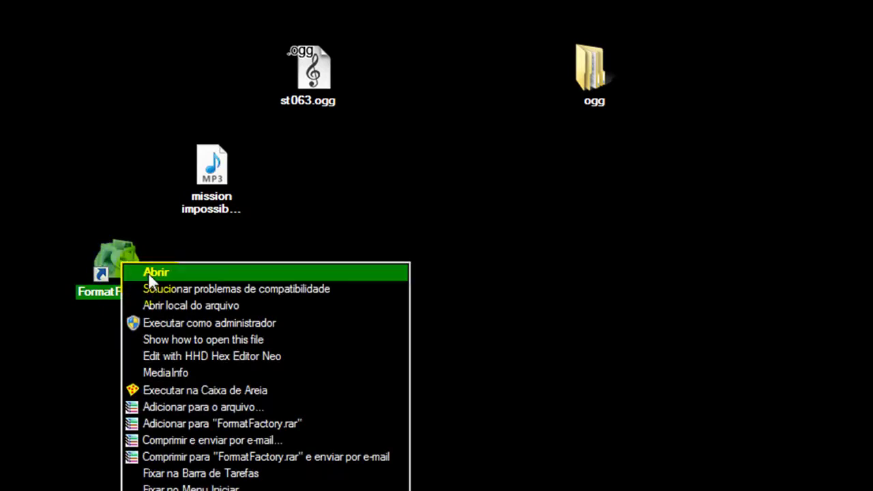
pyautogui.click(153, 272)
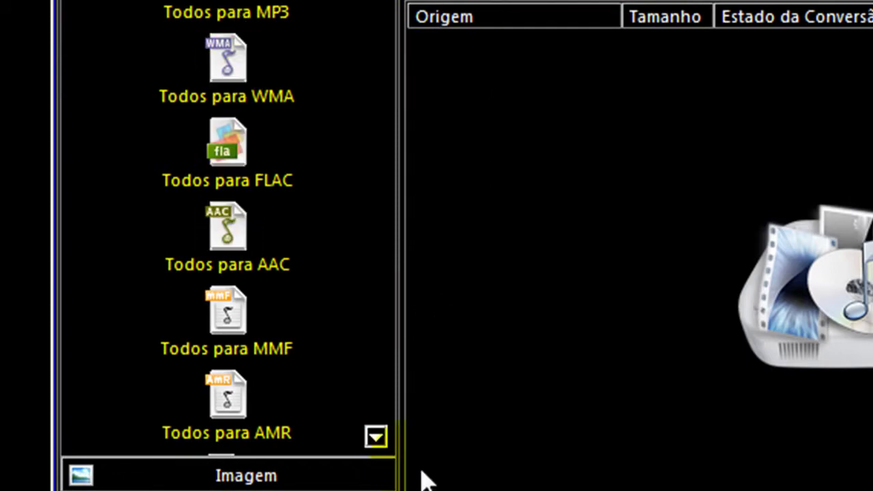
pyautogui.click(376, 437)
pyautogui.click(376, 437)
pyautogui.click(376, 437)
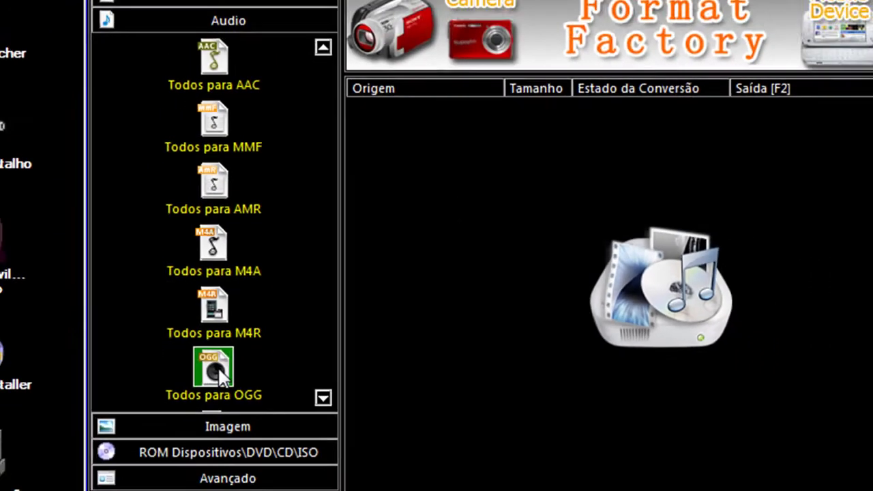
pyautogui.click(228, 396)
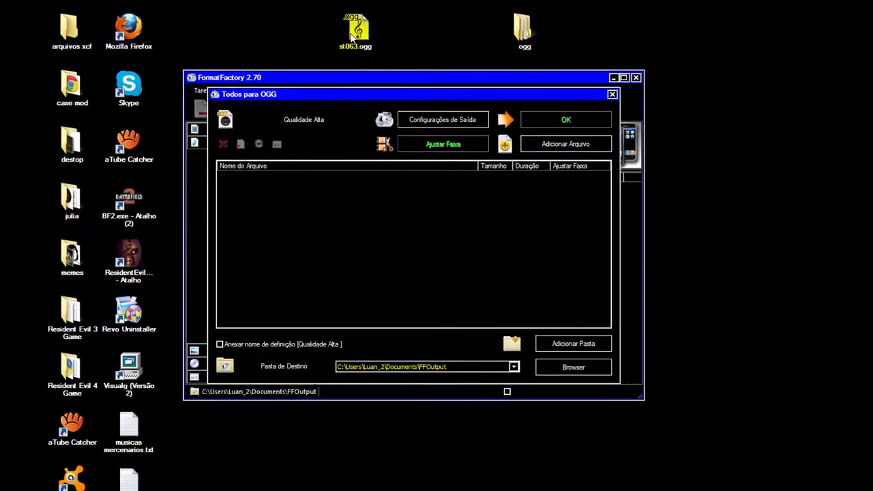
# - Add mission impossible theme.mp3 from the desktop to the OGG task, keep the FFOutput destination and run the conversion
pyautogui.moveTo(317, 93); pyautogui.dragTo(363, 118)
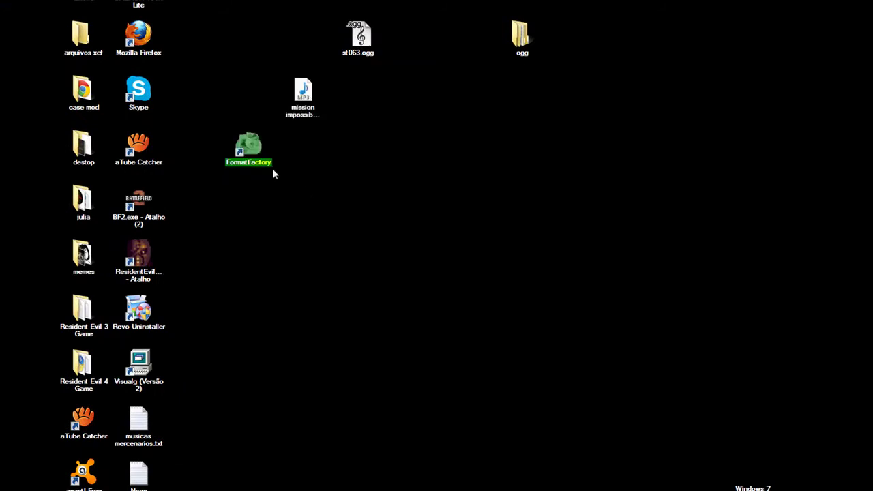
pyautogui.moveTo(305, 107); pyautogui.dragTo(251, 436)
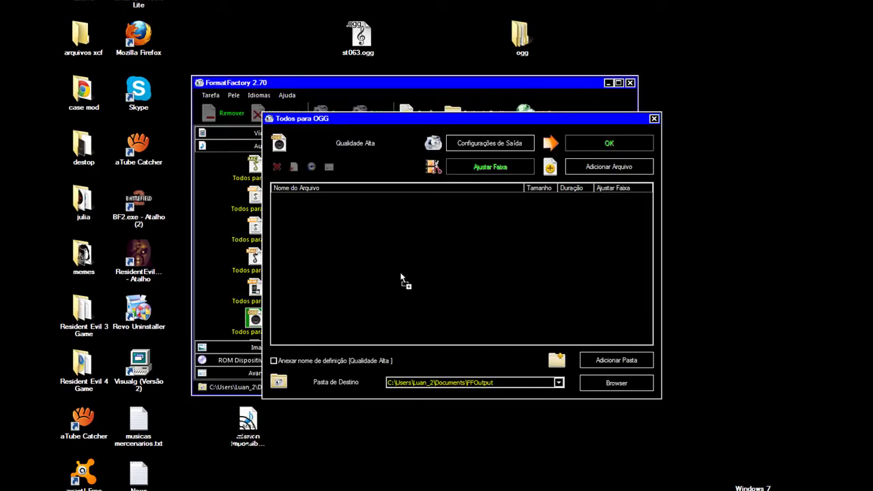
pyautogui.moveTo(402, 276); pyautogui.dragTo(403, 277)
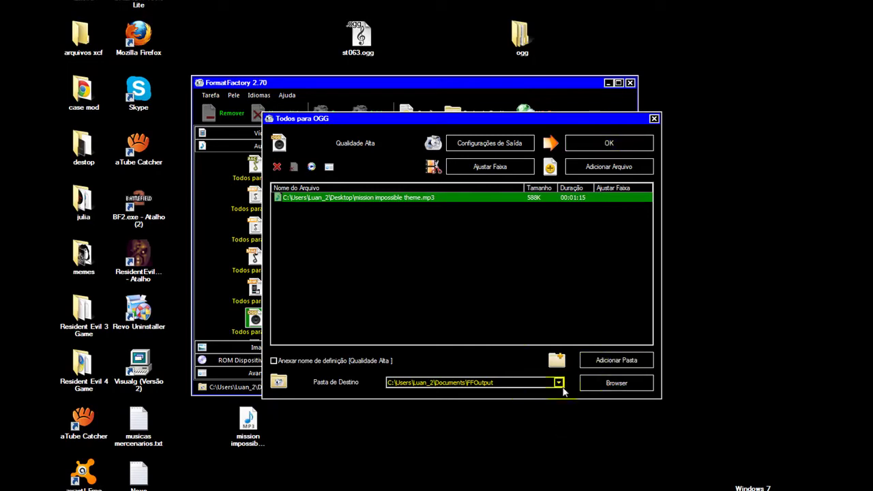
pyautogui.click(558, 385)
pyautogui.click(558, 384)
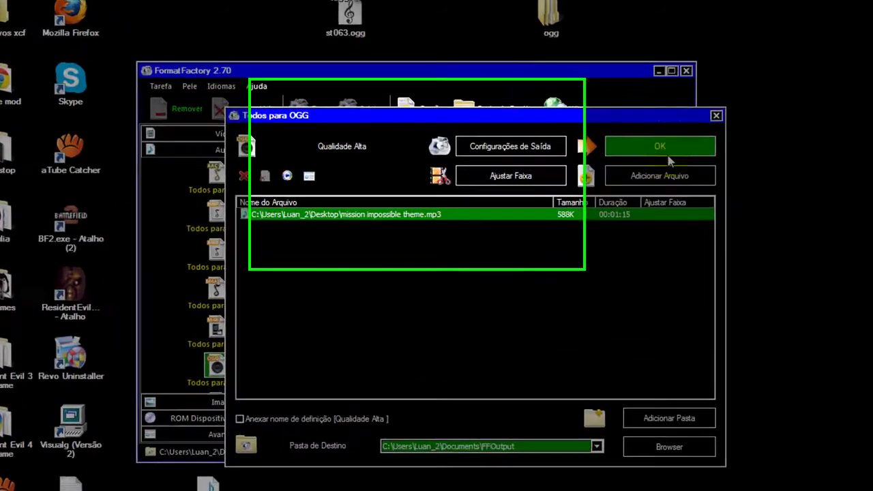
pyautogui.click(668, 154)
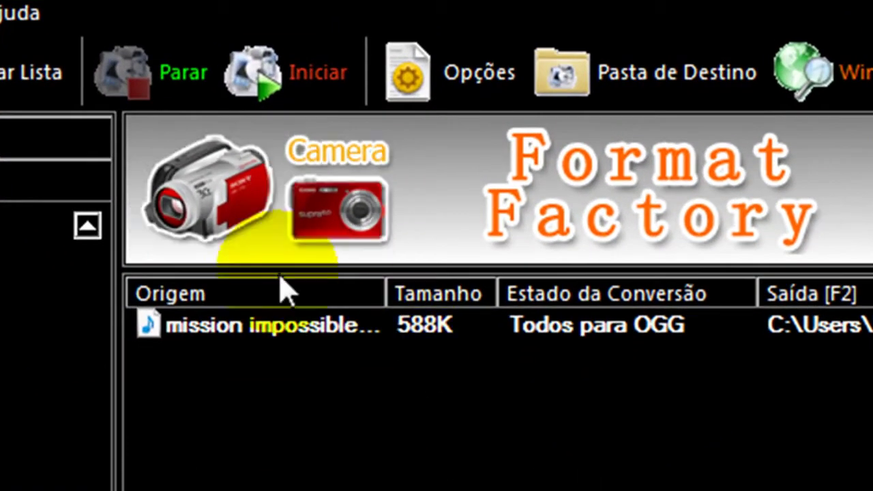
pyautogui.click(282, 106)
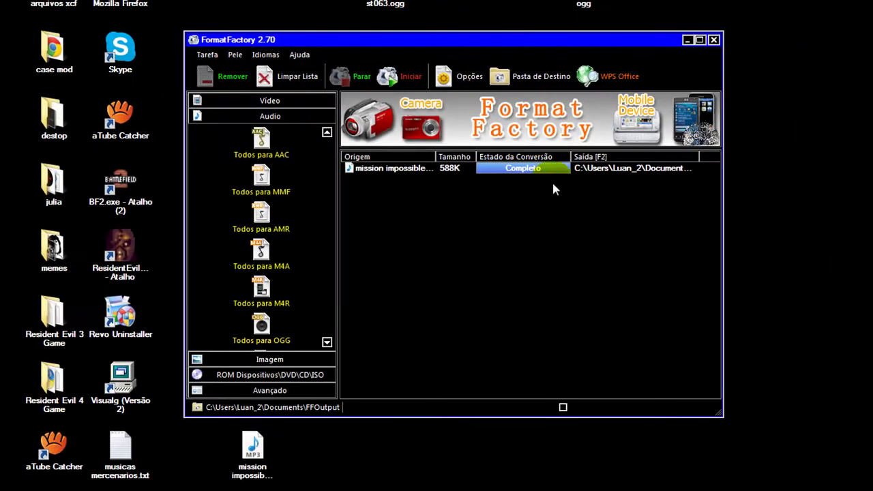
# - Open the finished task's output folder, copy mission impossible theme.ogg to the desktop and minimize the folder
pyautogui.rightClick(566, 170)
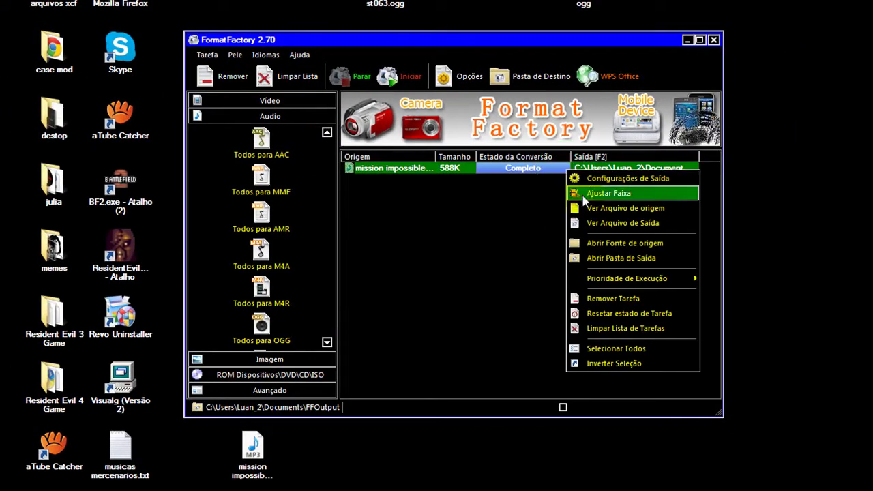
pyautogui.click(628, 259)
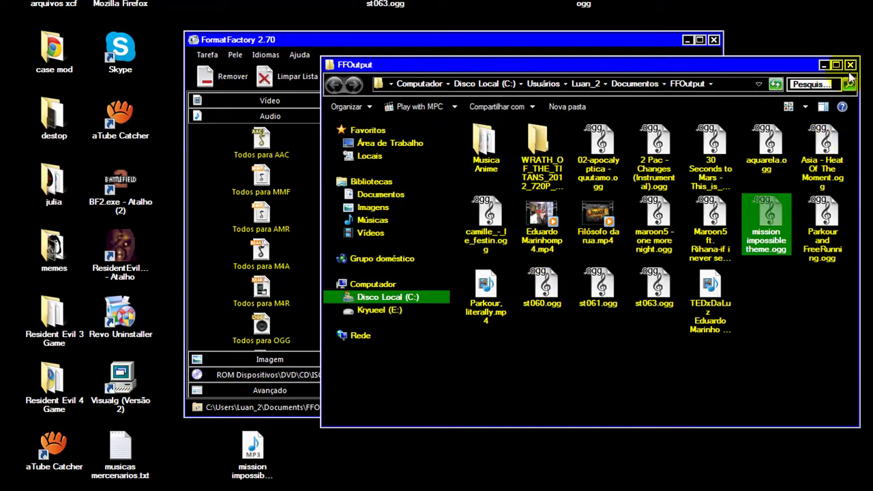
pyautogui.click(823, 63)
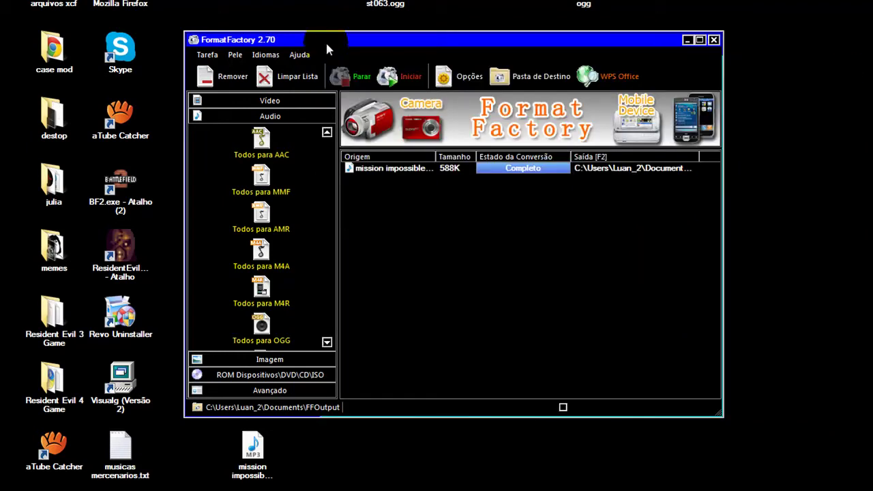
pyautogui.moveTo(333, 44); pyautogui.dragTo(580, 51)
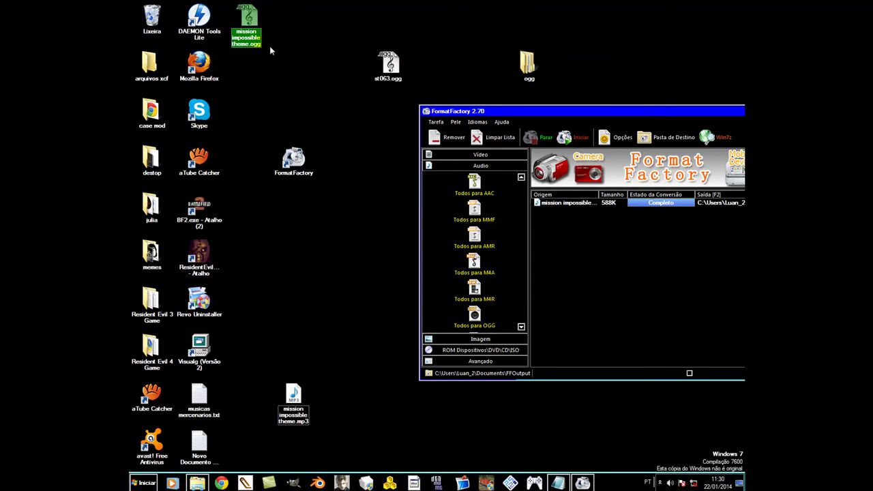
# - Delete mission impossible theme.mp3 from the desktop and close FormatFactory
pyautogui.click(301, 405)
pyautogui.press('Delete')
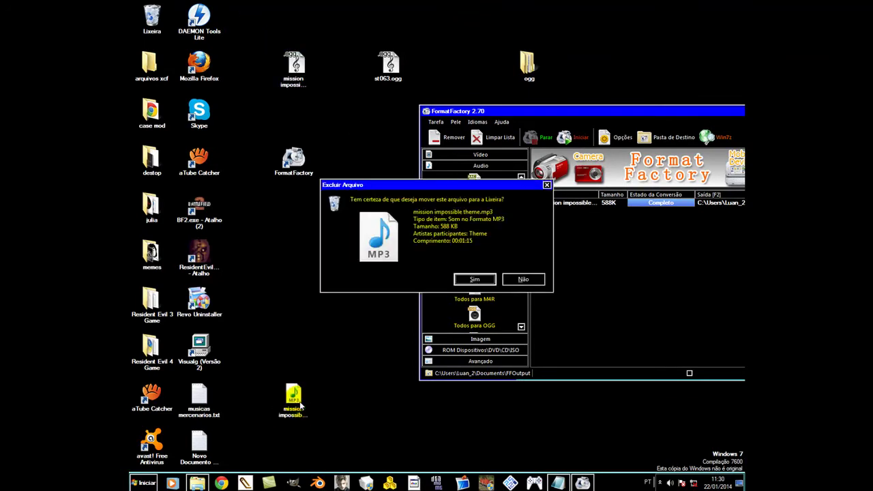
pyautogui.click(522, 280)
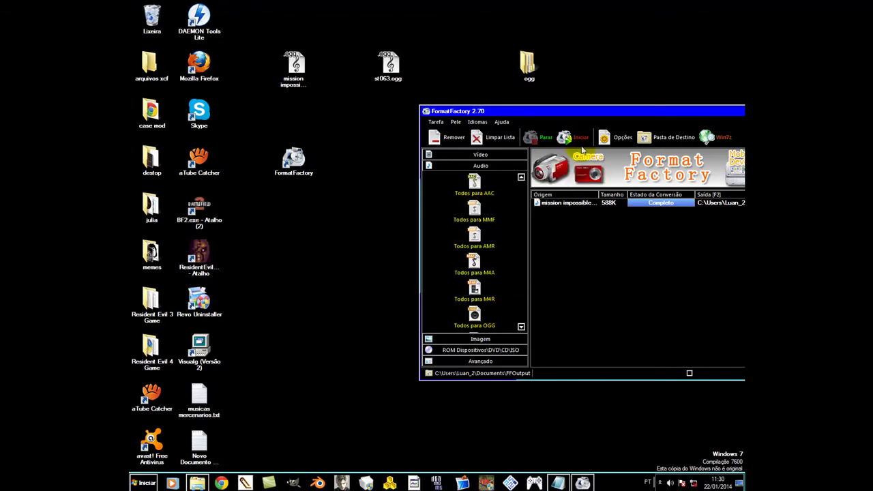
pyautogui.moveTo(607, 111); pyautogui.dragTo(432, 153)
pyautogui.click(623, 154)
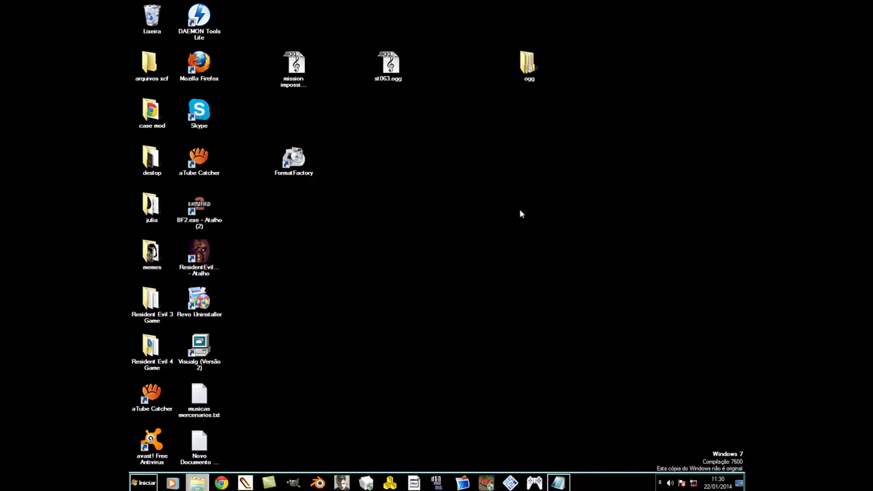
# - Place st063.ogg and mission impossible theme.ogg side by side in the free area of the desktop
pyautogui.moveTo(508, 168); pyautogui.dragTo(510, 168)
pyautogui.moveTo(389, 68); pyautogui.dragTo(413, 159)
pyautogui.click(522, 229)
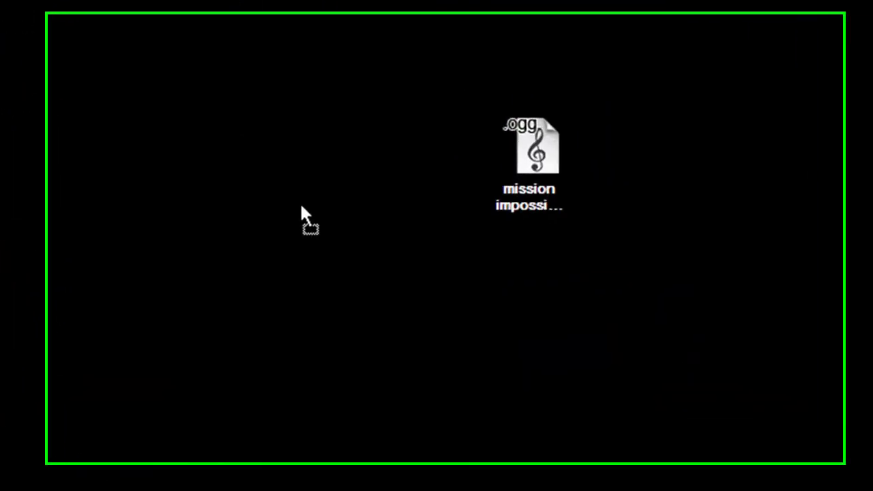
pyautogui.click(240, 191)
# - Open the name of the original st063.ogg without changing it, and delete the file from the desktop
pyautogui.rightClick(256, 155)
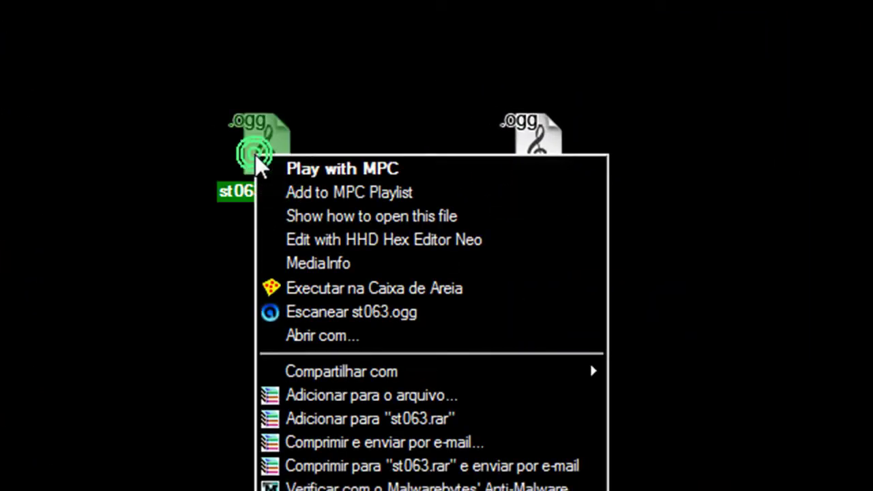
pyautogui.press('m')
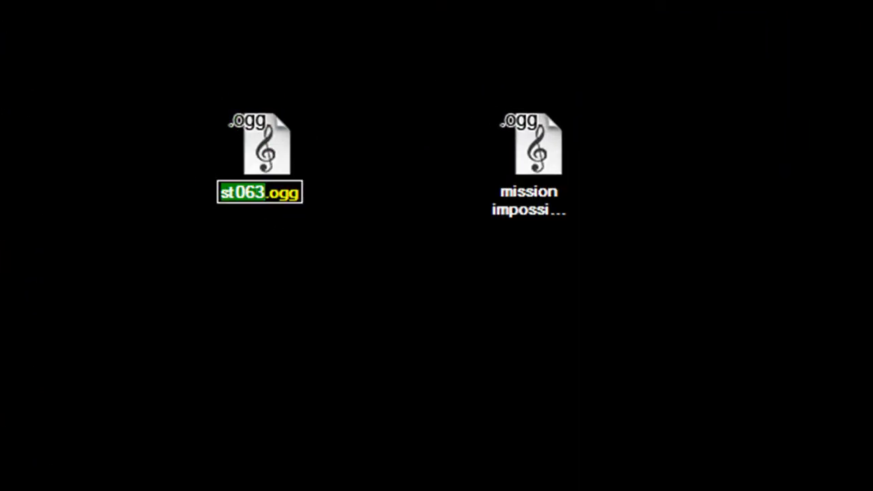
pyautogui.press('Escape')
pyautogui.press('Delete')
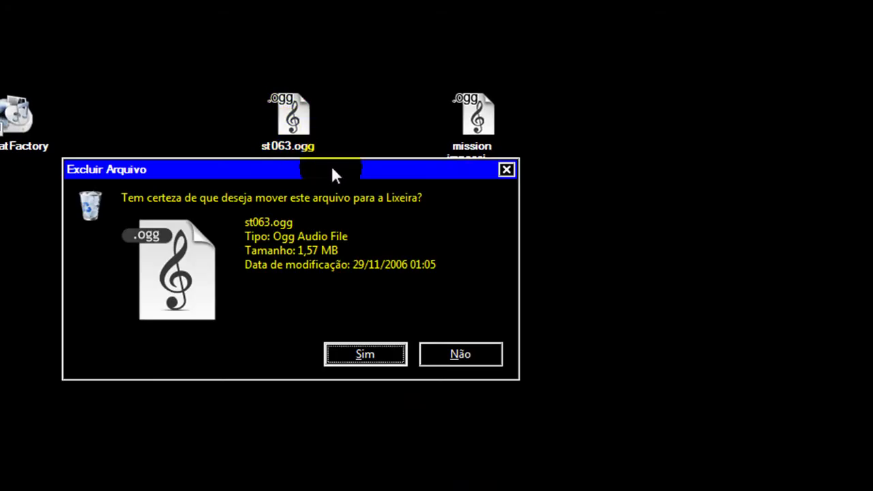
pyautogui.click(382, 356)
# - Rename mission impossible theme.ogg as st063.ogg
pyautogui.rightClick(481, 106)
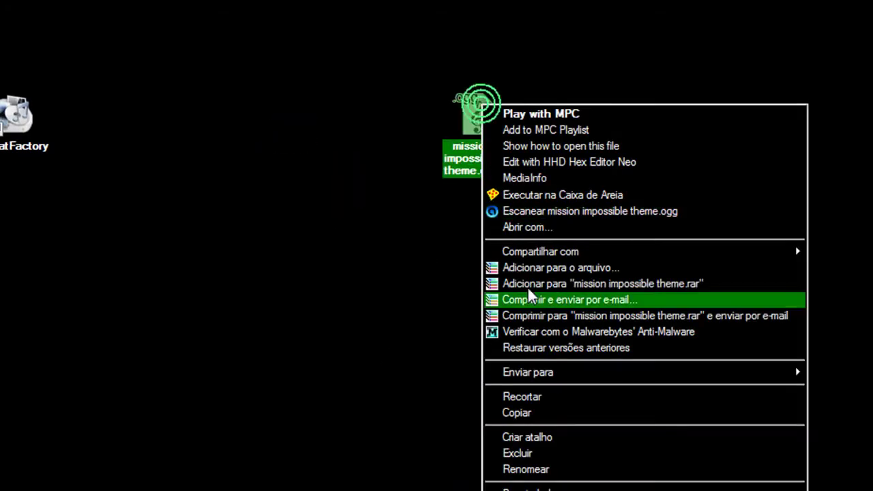
pyautogui.click(563, 470)
pyautogui.write('st063')
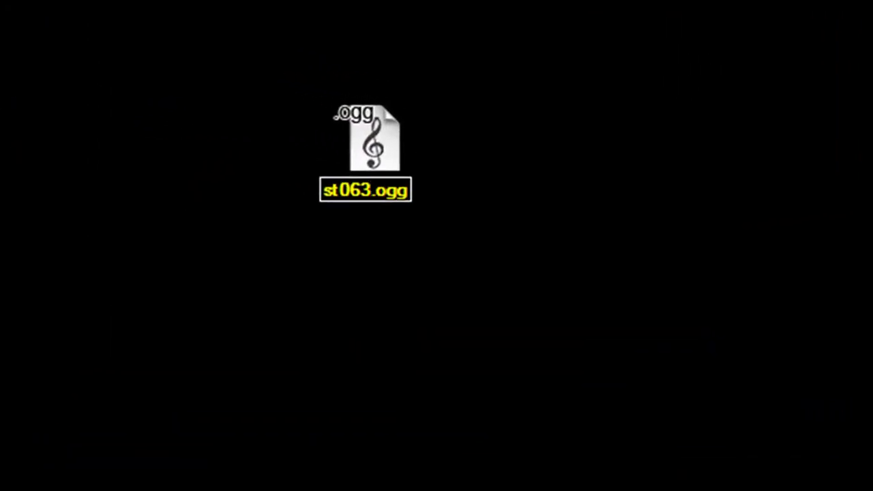
pyautogui.press('Return')
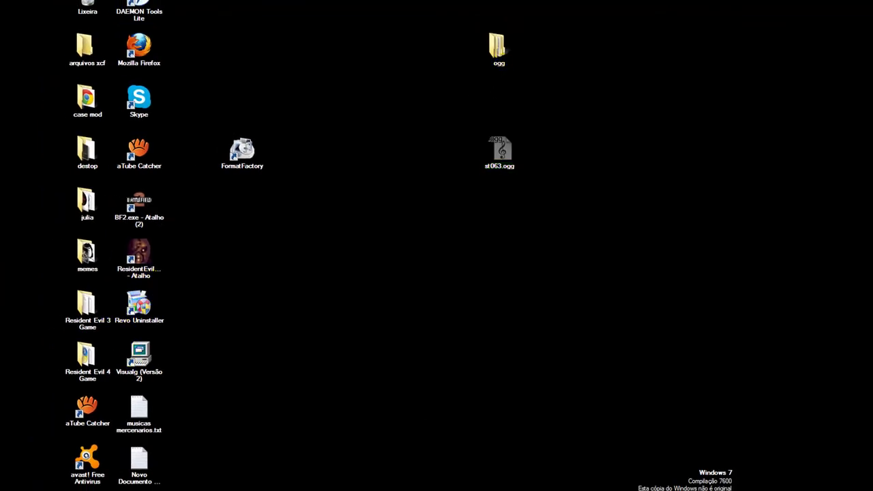
# - Bring up the musicas mercenarios.txt notes and open the folder Resident Evil 4 Game > ogg > Bgm > BGM
pyautogui.hotkey('alt', 'Tab')
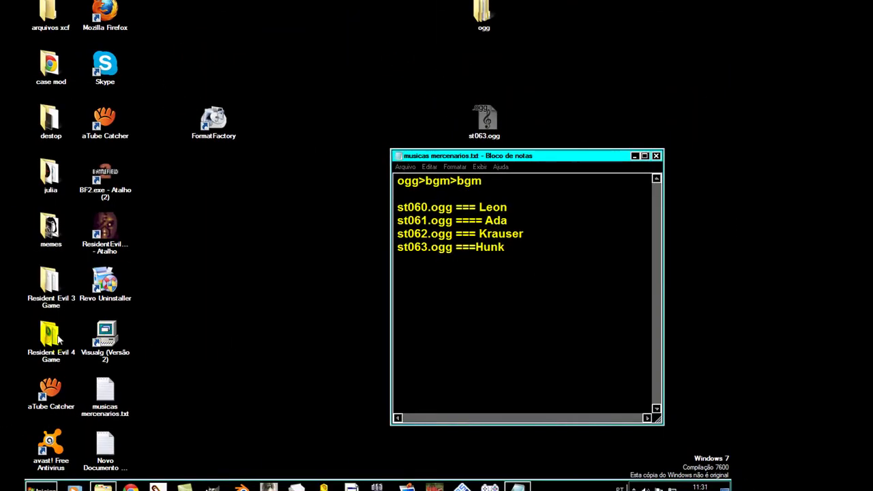
pyautogui.doubleClick(51, 336)
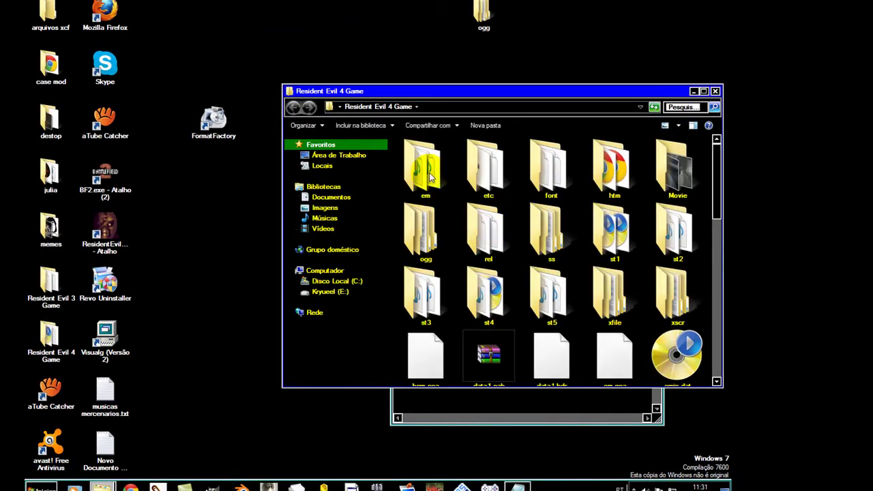
pyautogui.doubleClick(430, 239)
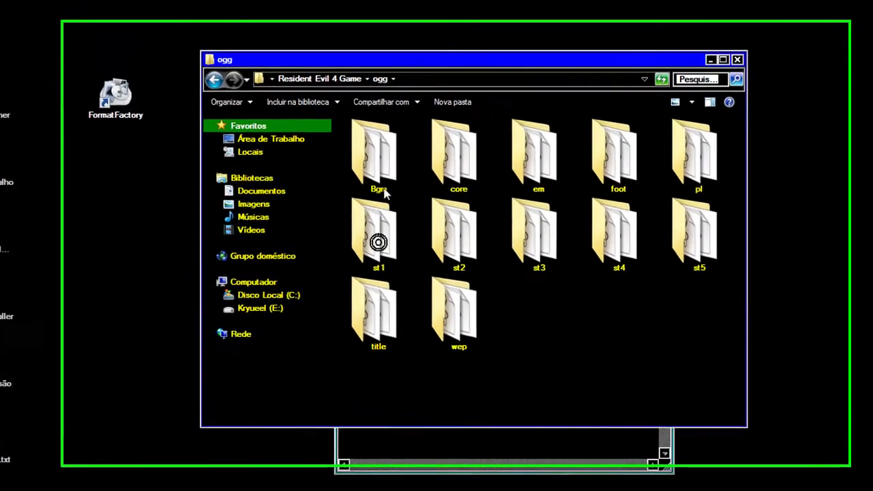
pyautogui.doubleClick(357, 164)
pyautogui.doubleClick(355, 161)
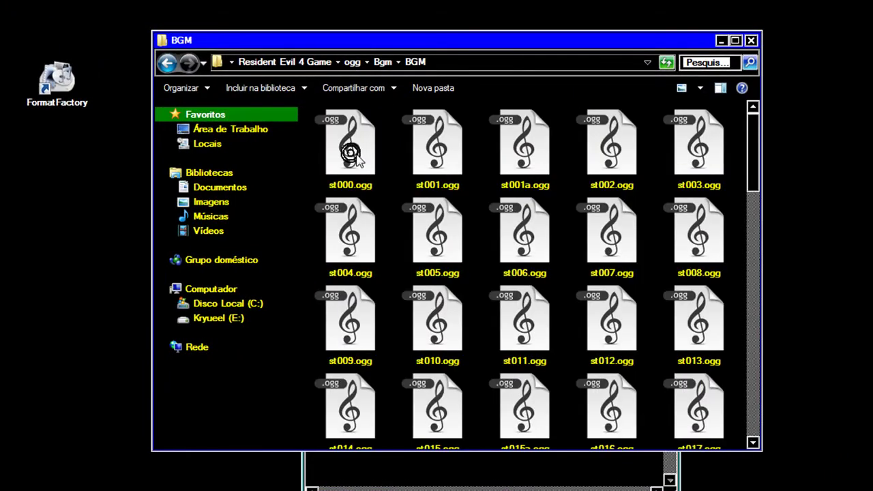
# - Move the renamed st063.ogg from the desktop into the BGM folder and close the musicas mercenarios.txt notes
pyautogui.moveTo(402, 40); pyautogui.dragTo(73, 86)
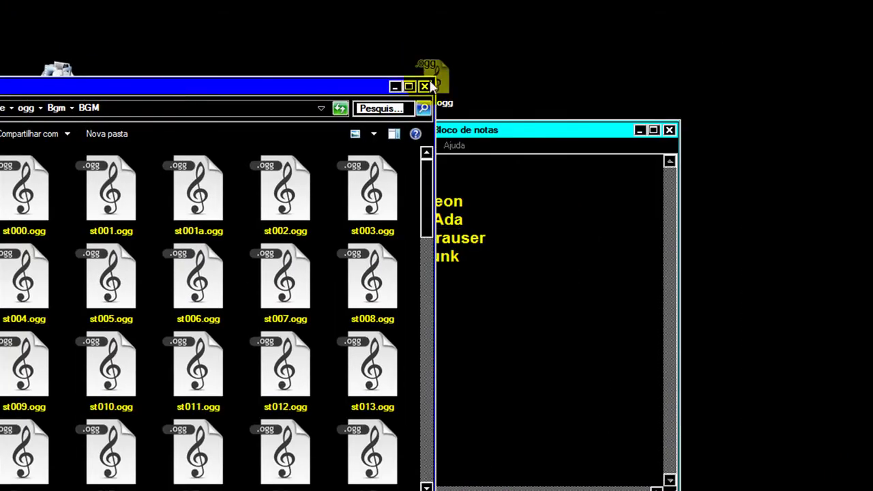
pyautogui.scroll(-10, 297, 370)
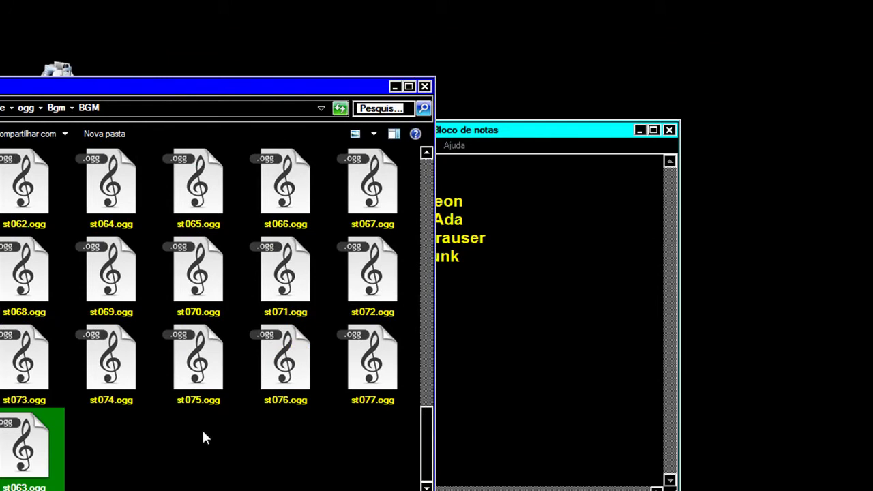
pyautogui.moveTo(640, 130); pyautogui.dragTo(686, 130)
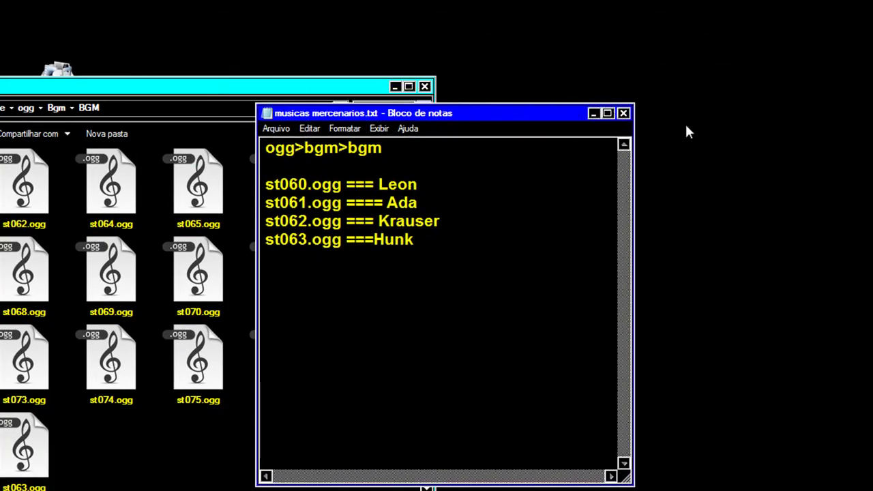
pyautogui.click(629, 114)
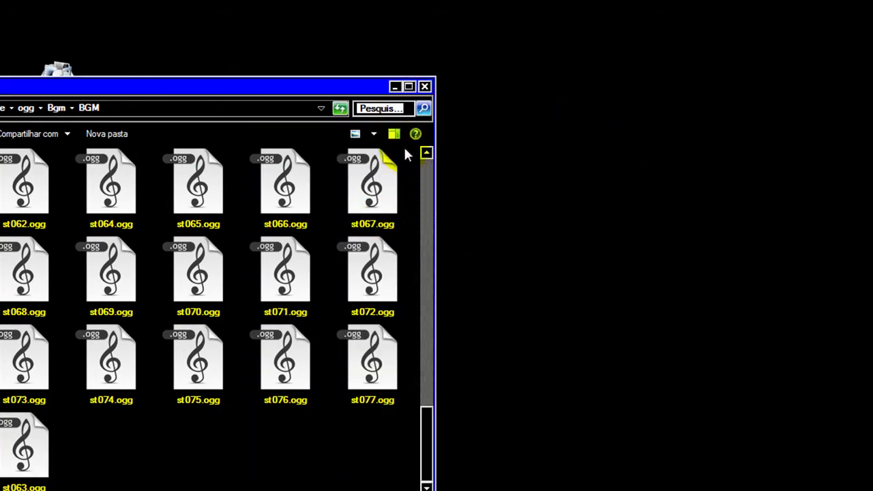